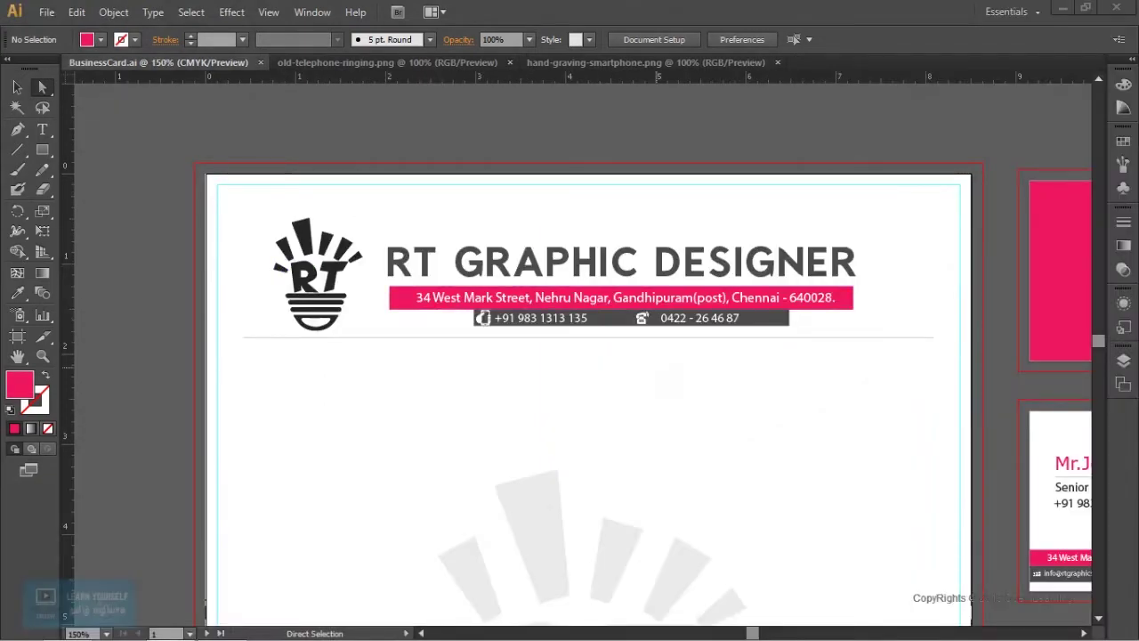
- Zoom out to 66.67% to show all artboards, then review the Save As format list and cancel
key(ctrl+minus)
key(ctrl+minus)
mouse_move(800, 445)
mouse_down()
mouse_move(525, 374)
mouse_move(596, 320)
mouse_up()
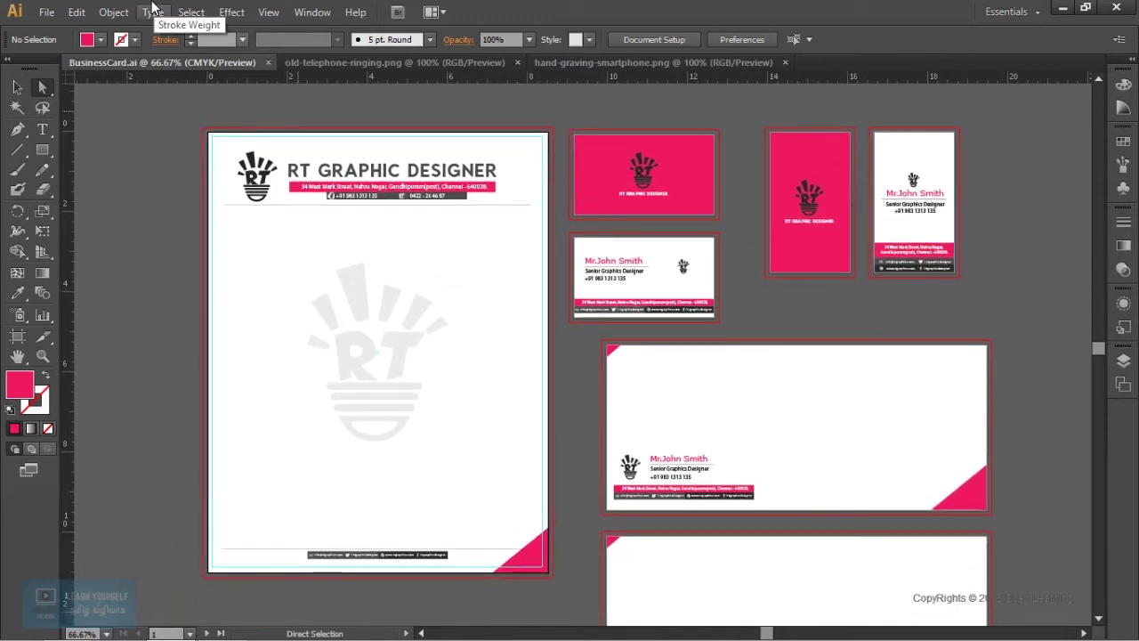
click(45, 12)
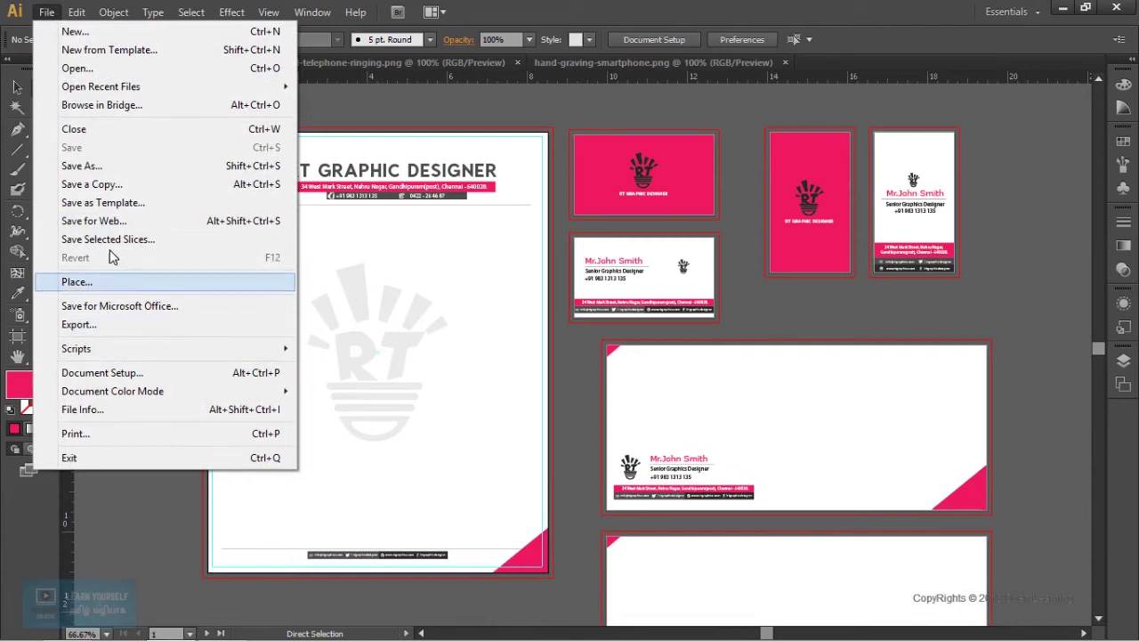
click(107, 165)
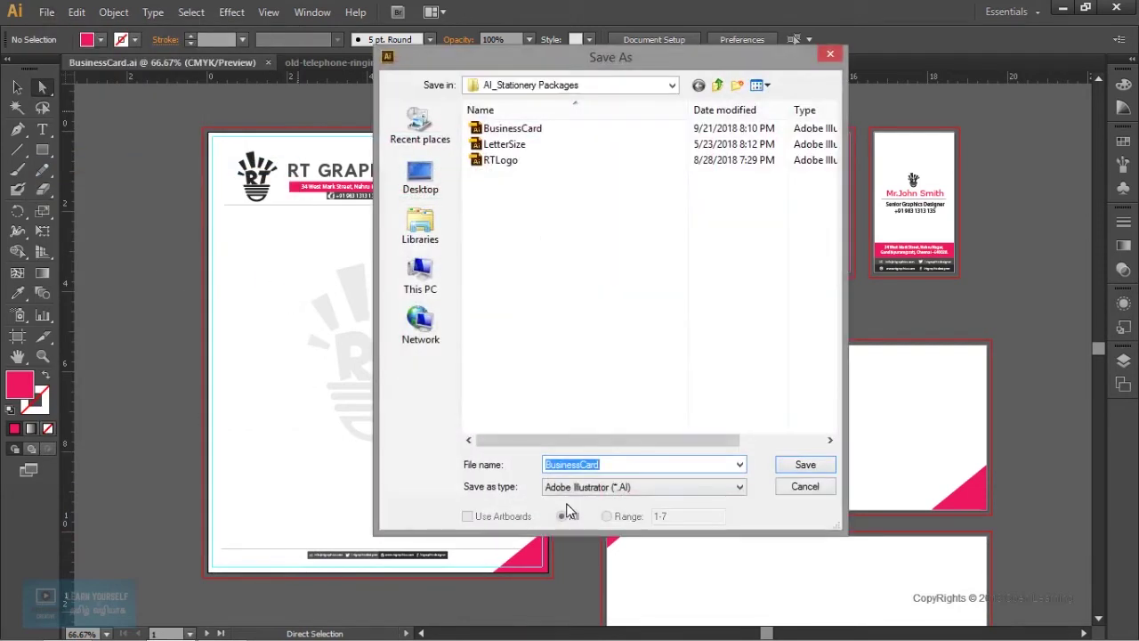
click(594, 487)
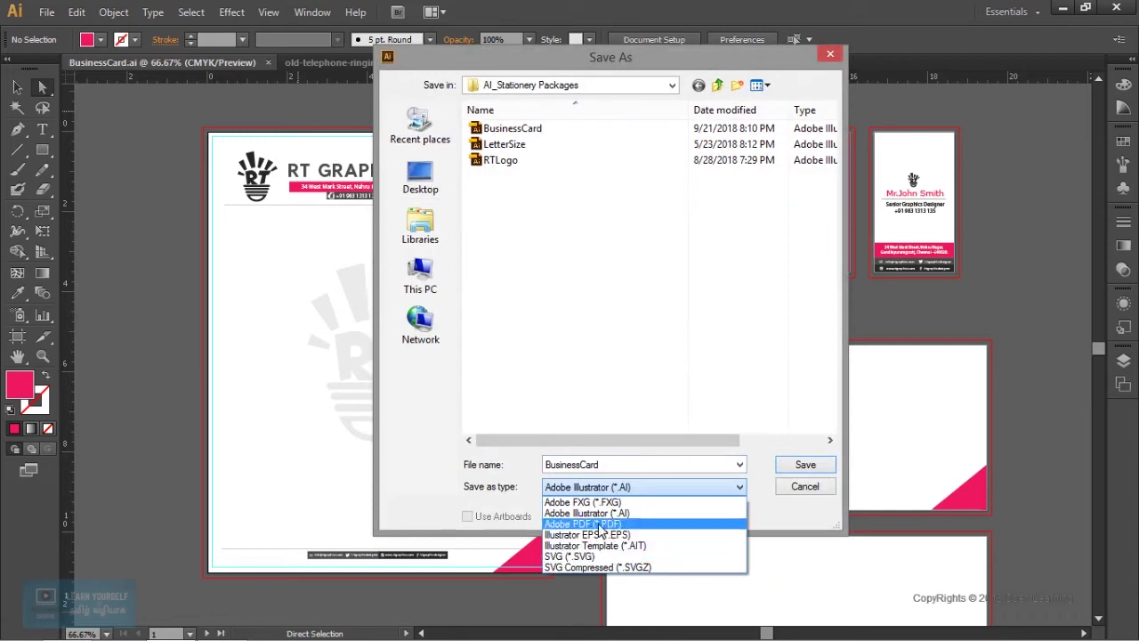
click(795, 492)
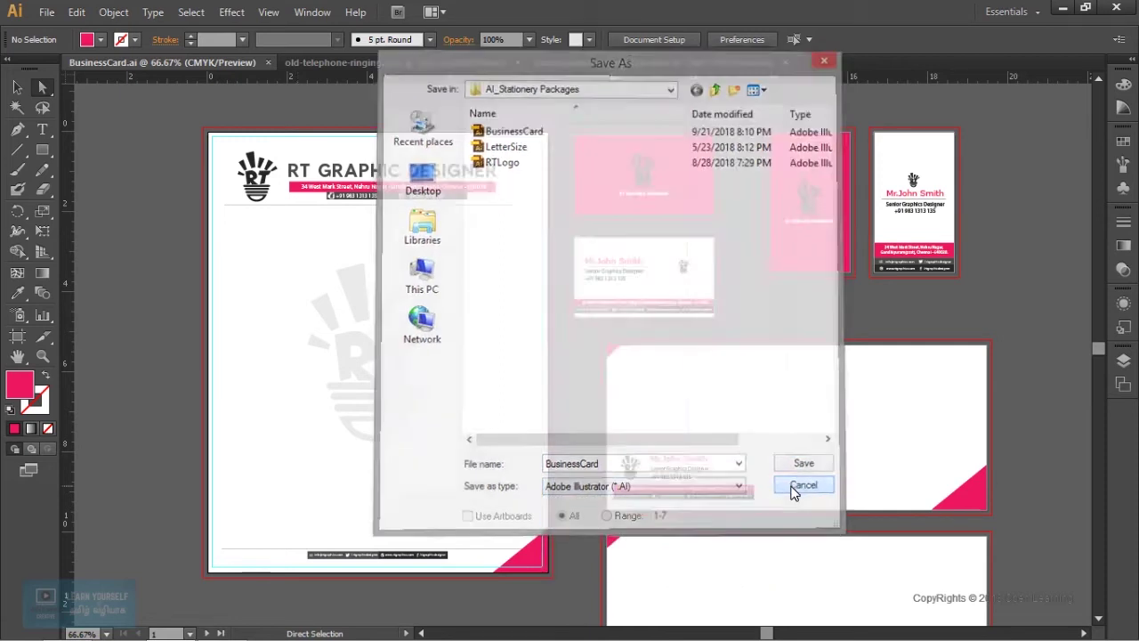
click(46, 11)
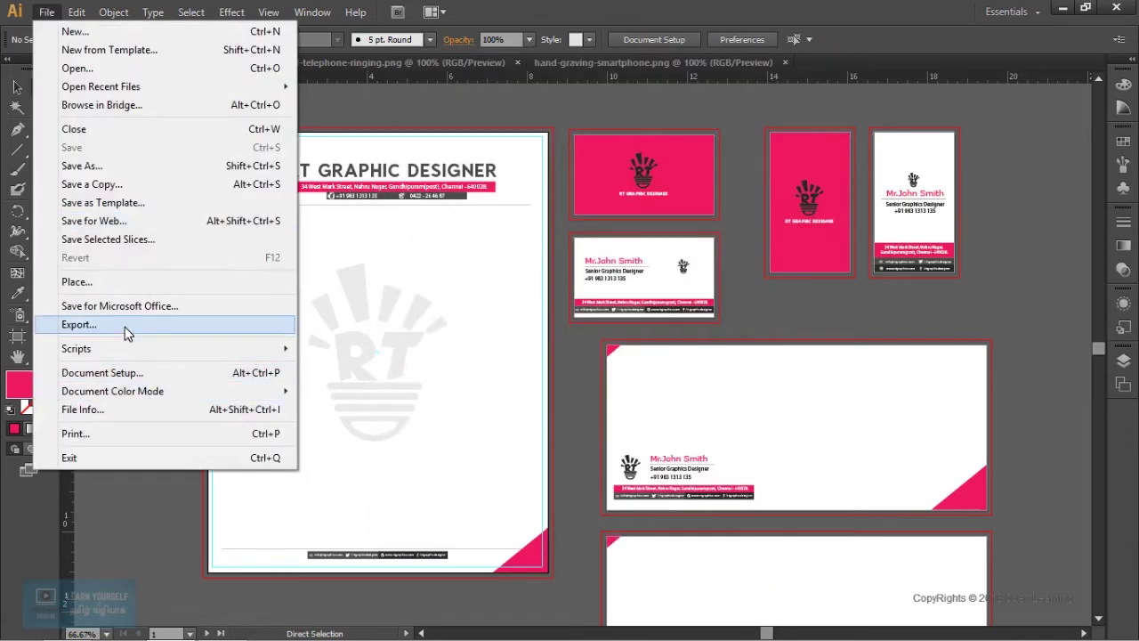
- Export as JPEG with Use Artboards on, settling on All artboards rather than a range
click(124, 327)
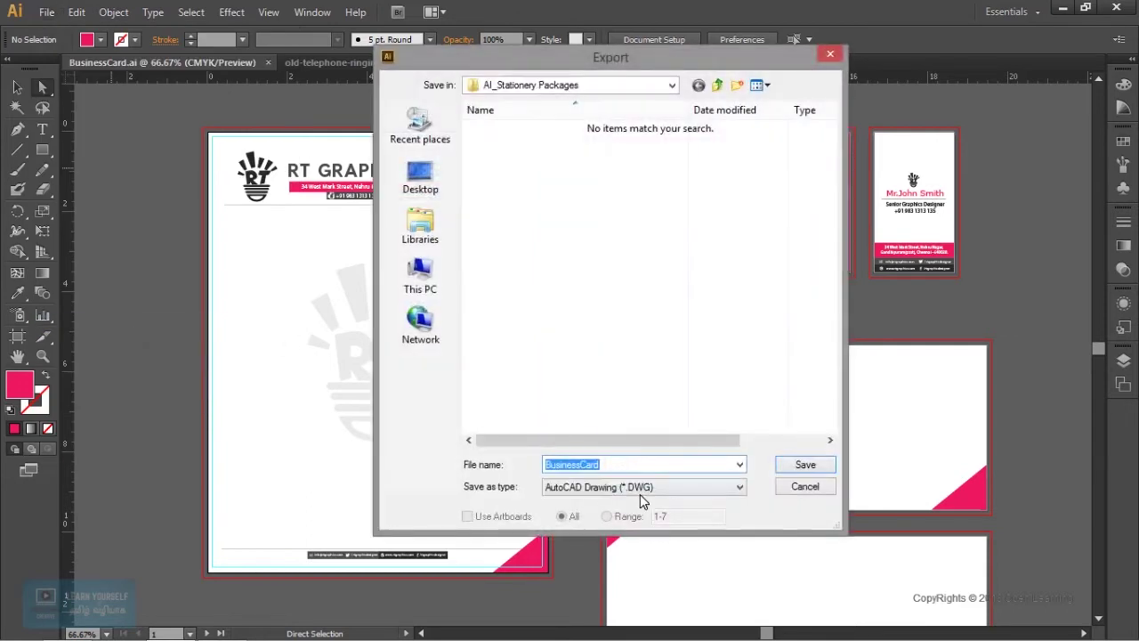
click(641, 489)
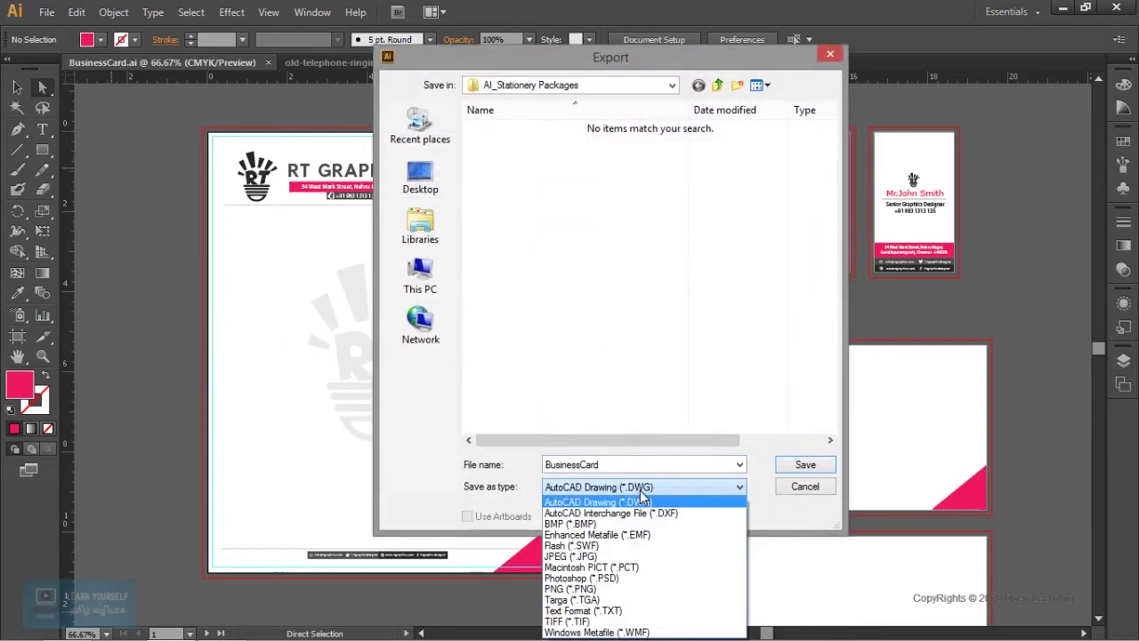
click(613, 557)
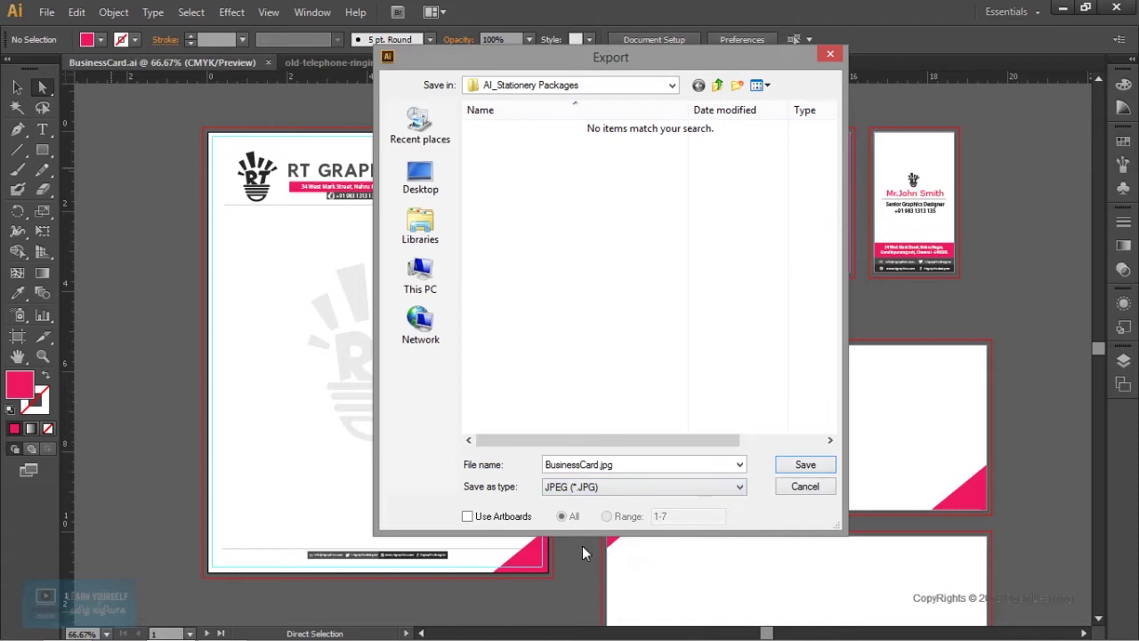
click(469, 518)
click(606, 518)
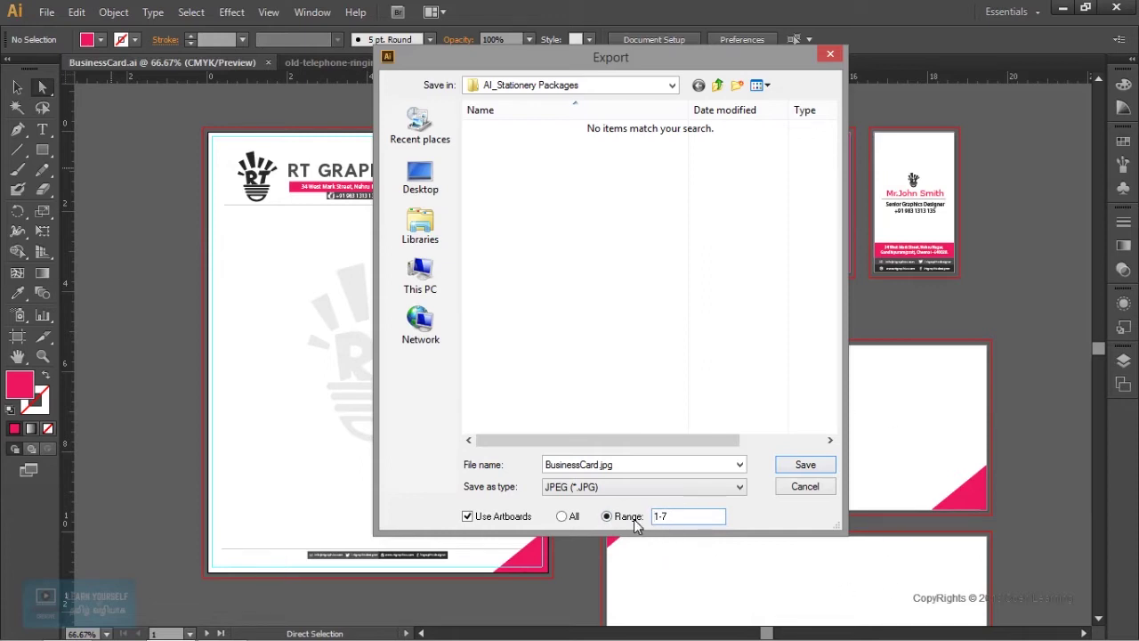
click(561, 518)
click(608, 517)
text(3)
click(561, 516)
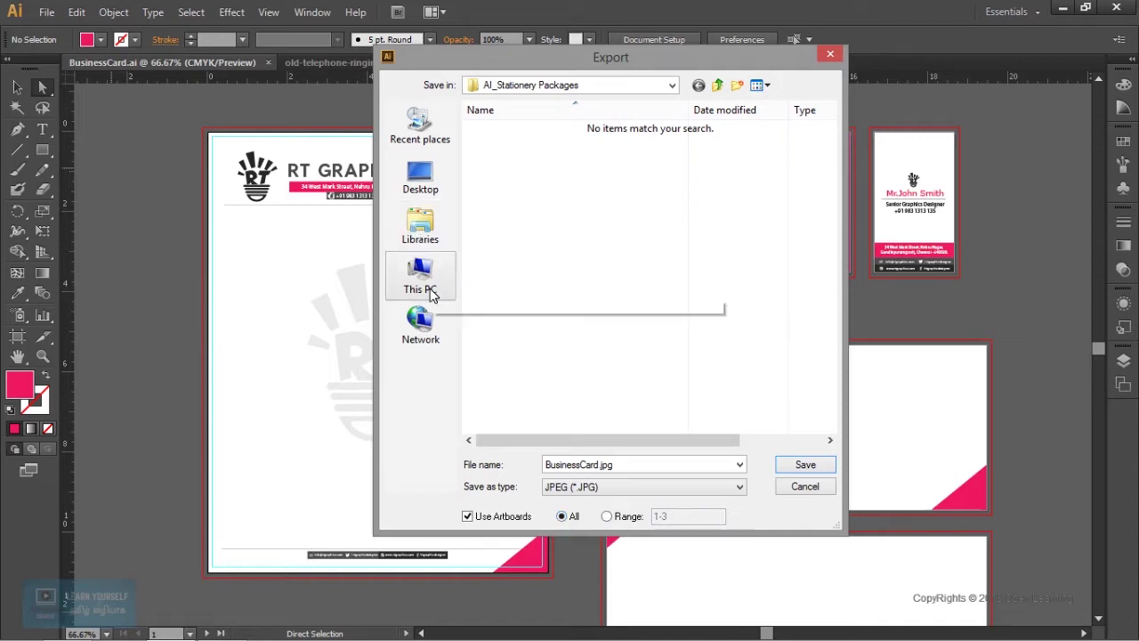
- Save the export as BusinessCard.jpg in This PC > Downloads > Exported
click(430, 284)
double_click(542, 239)
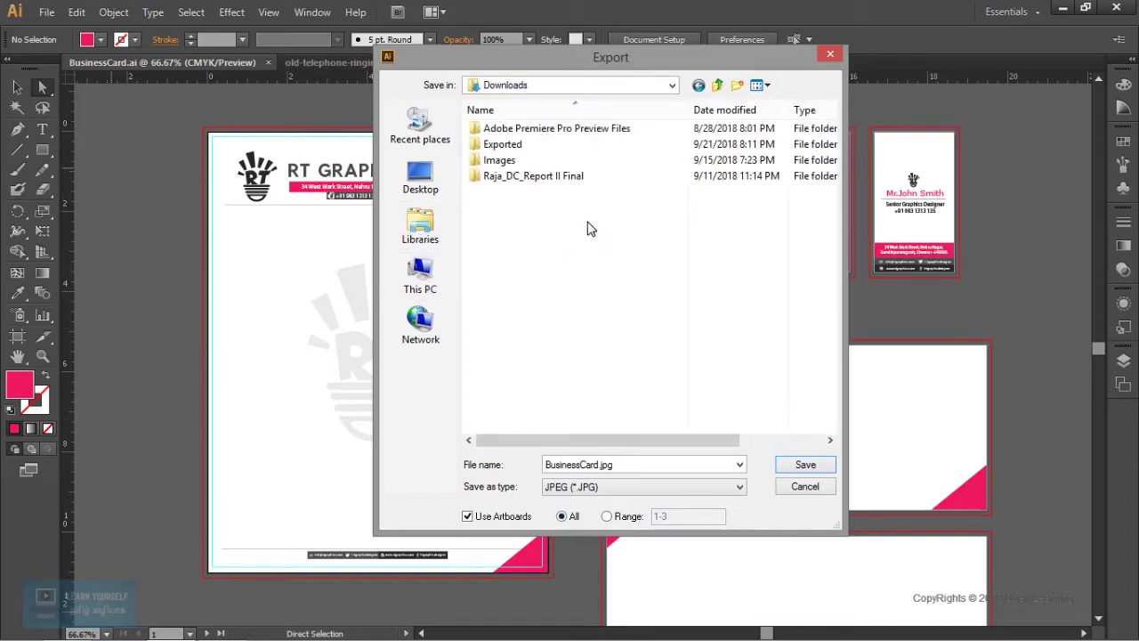
double_click(498, 147)
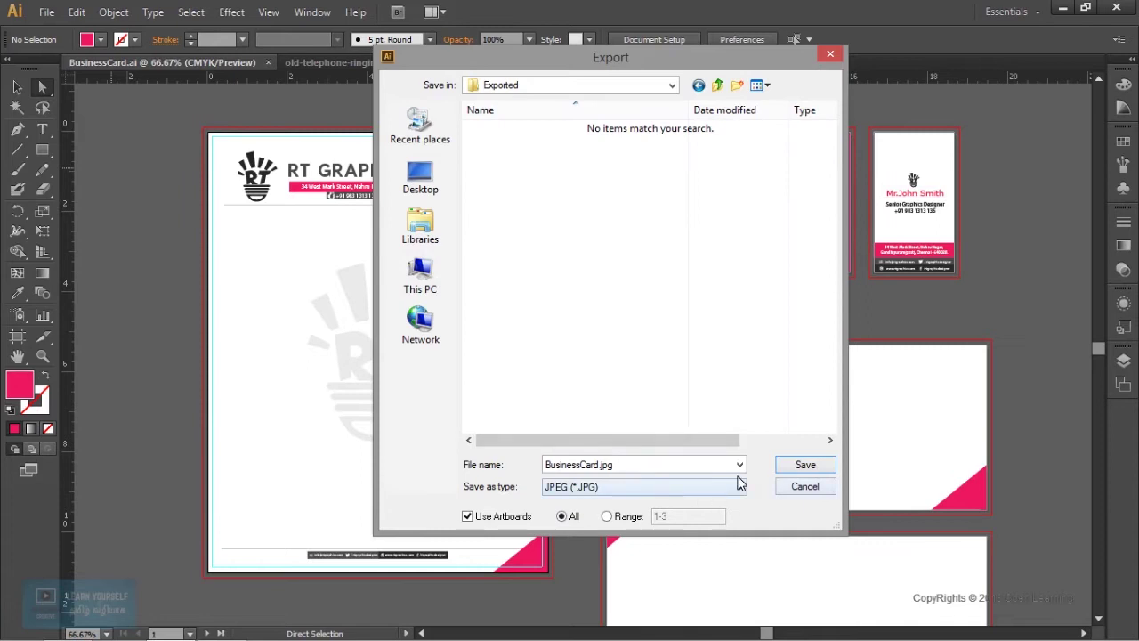
click(817, 469)
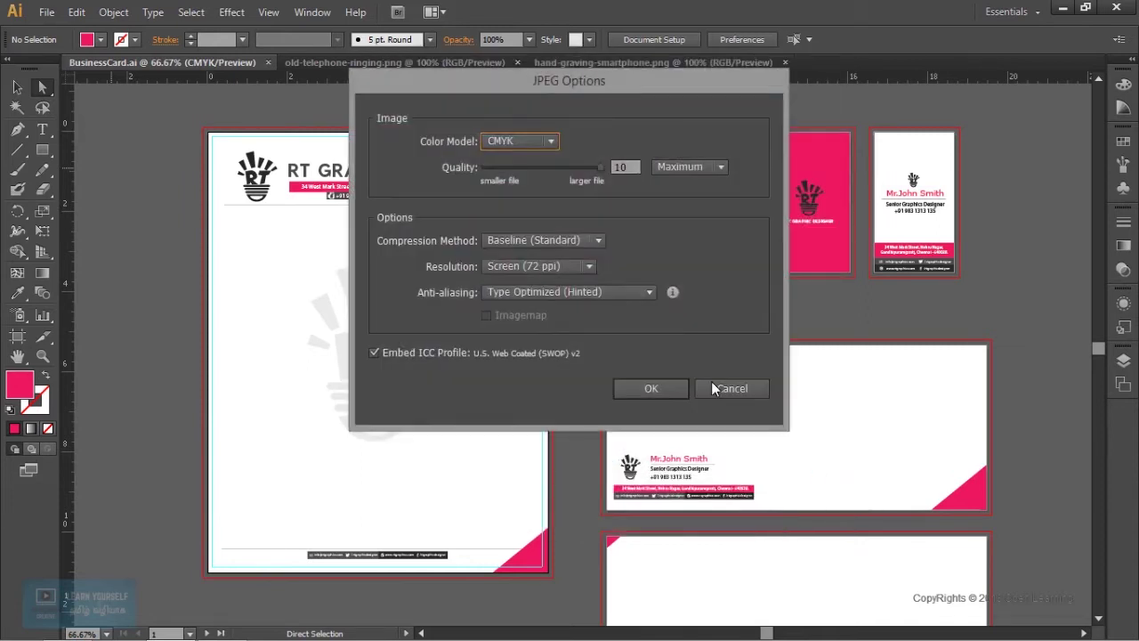
- Set the JPEG options to RGB, Maximum quality and a custom 500 ppi resolution, then export
click(532, 140)
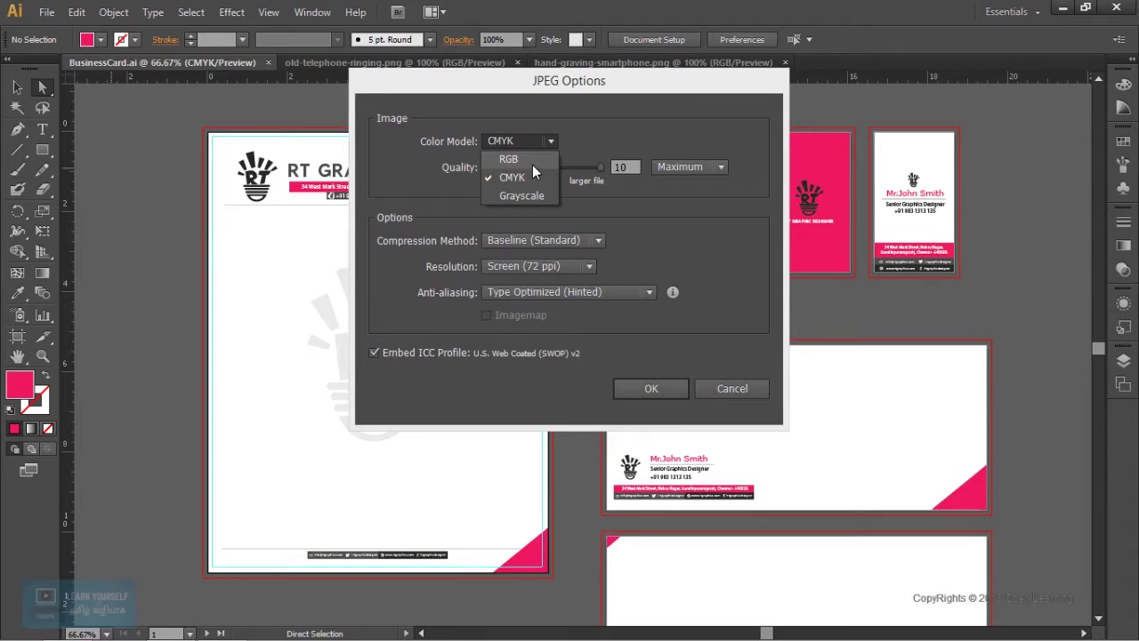
click(532, 165)
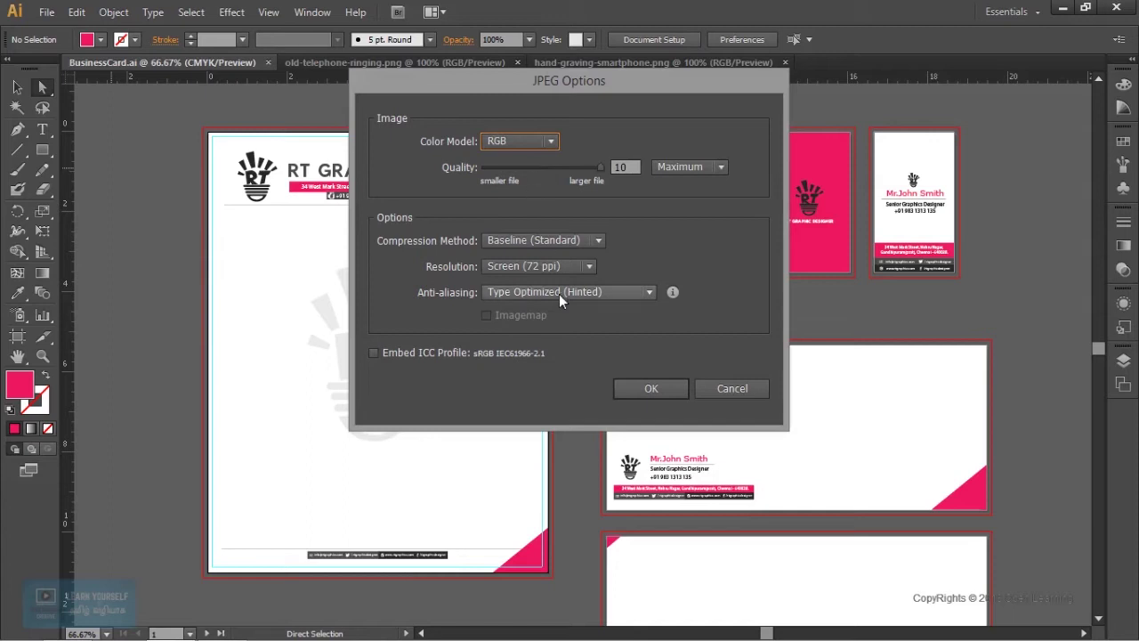
click(555, 267)
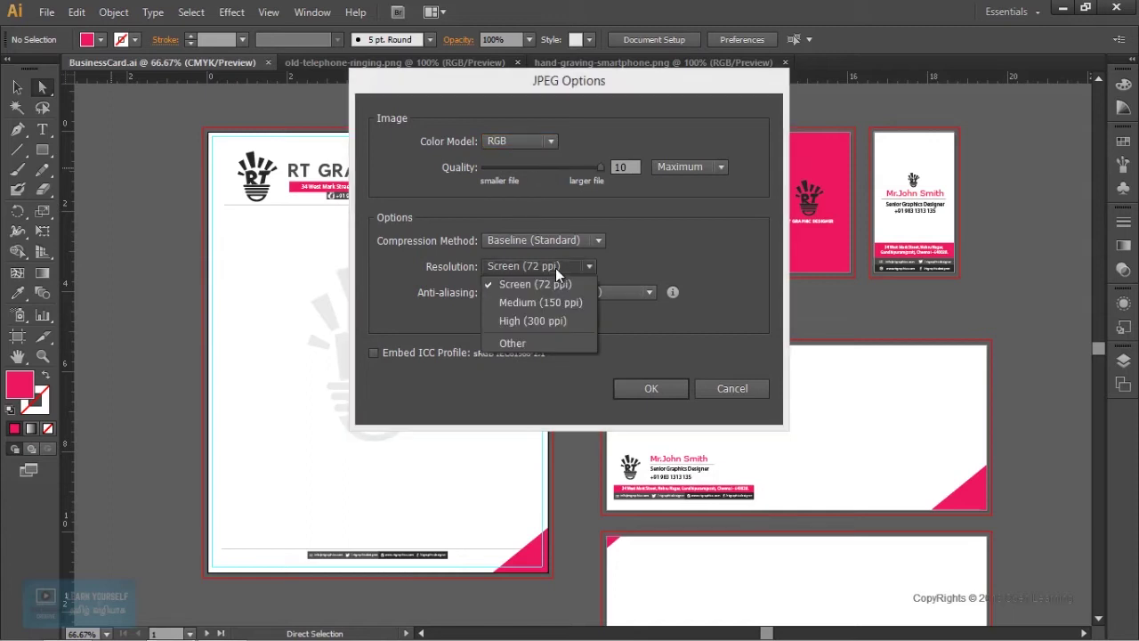
click(555, 324)
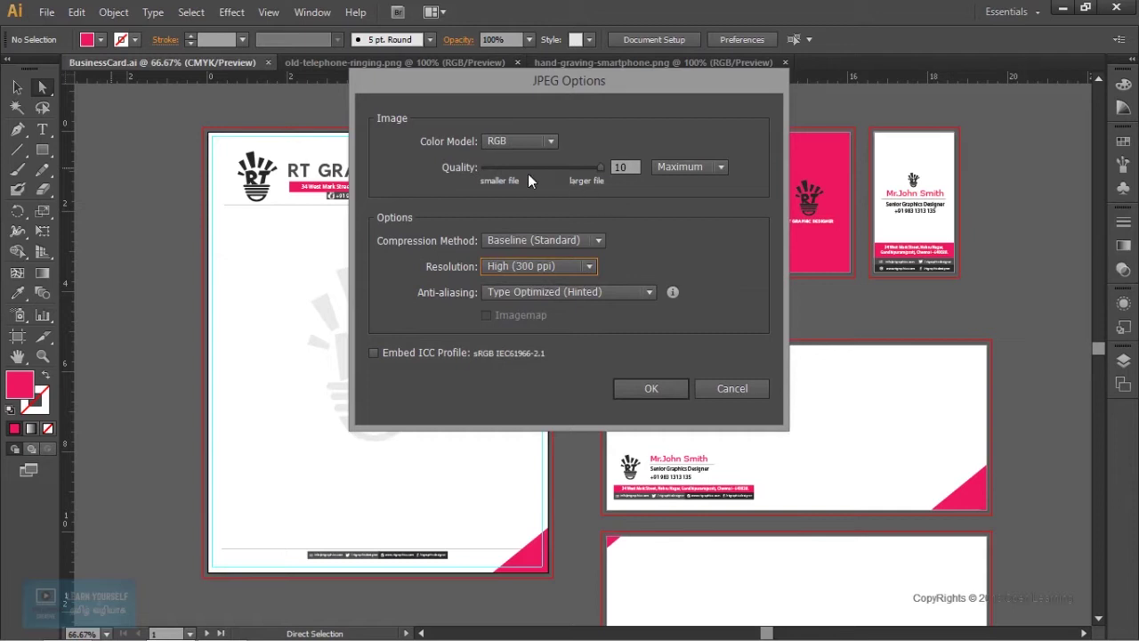
click(708, 170)
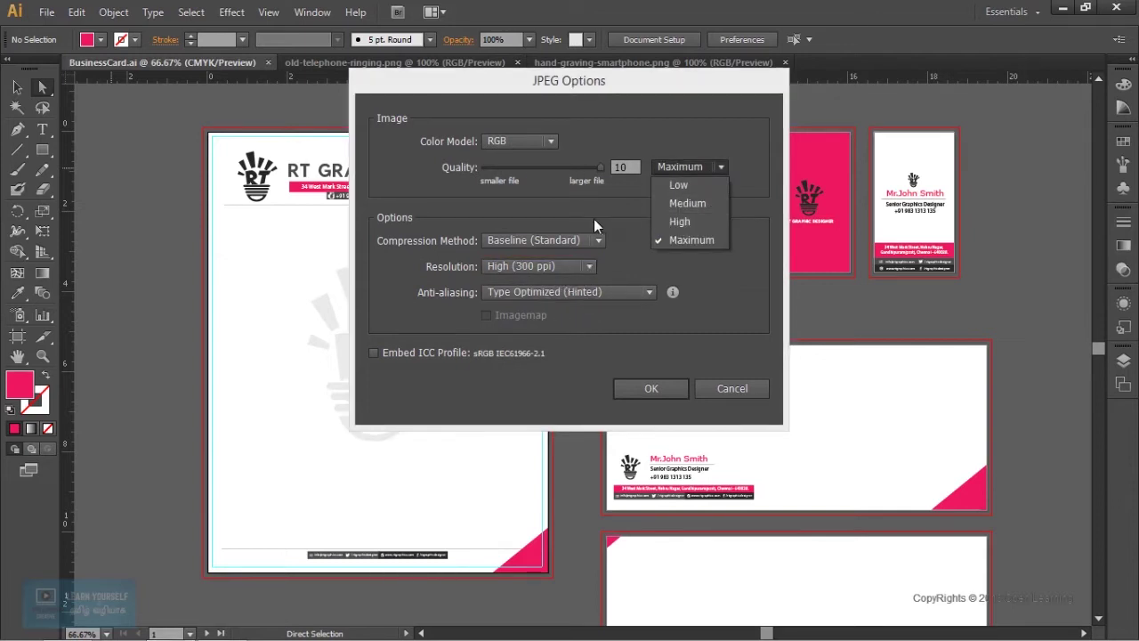
click(564, 268)
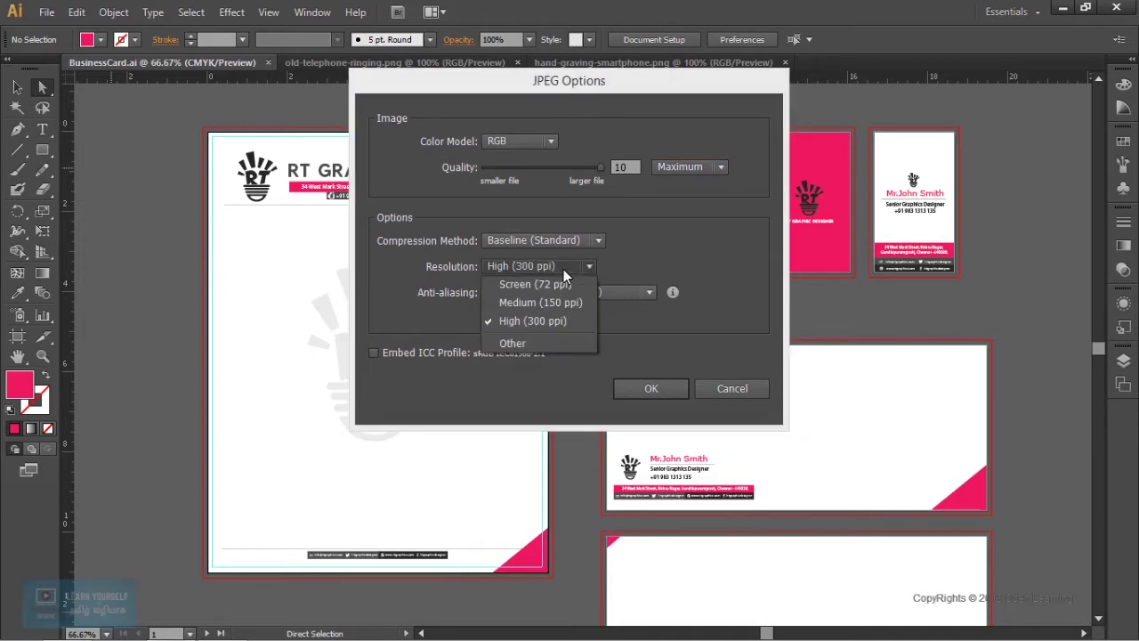
click(536, 345)
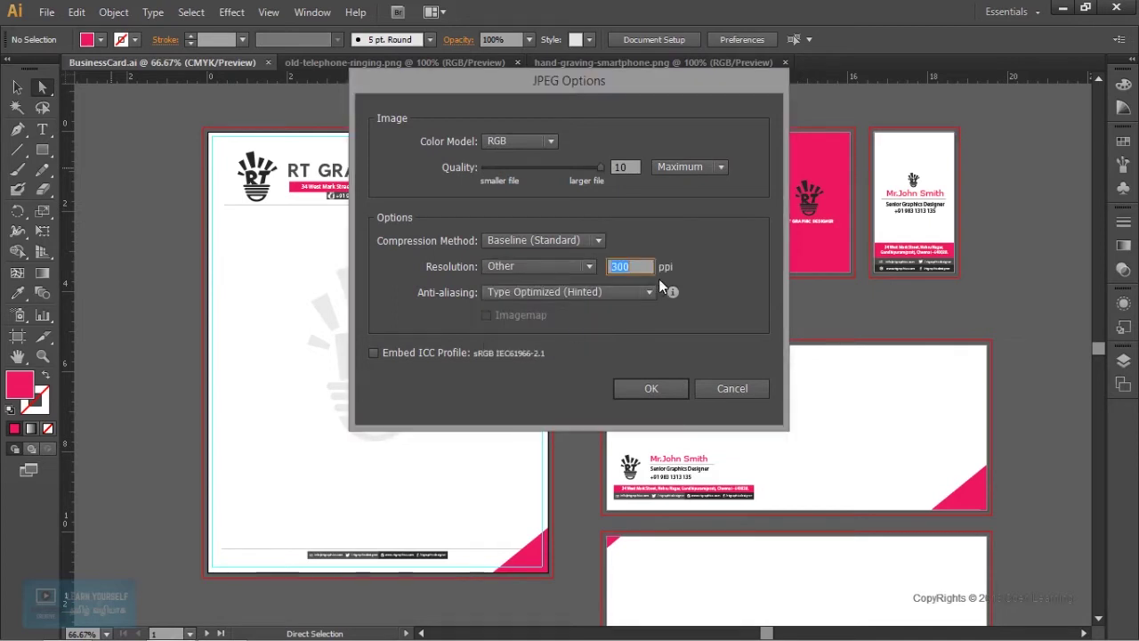
text(50)
click(654, 386)
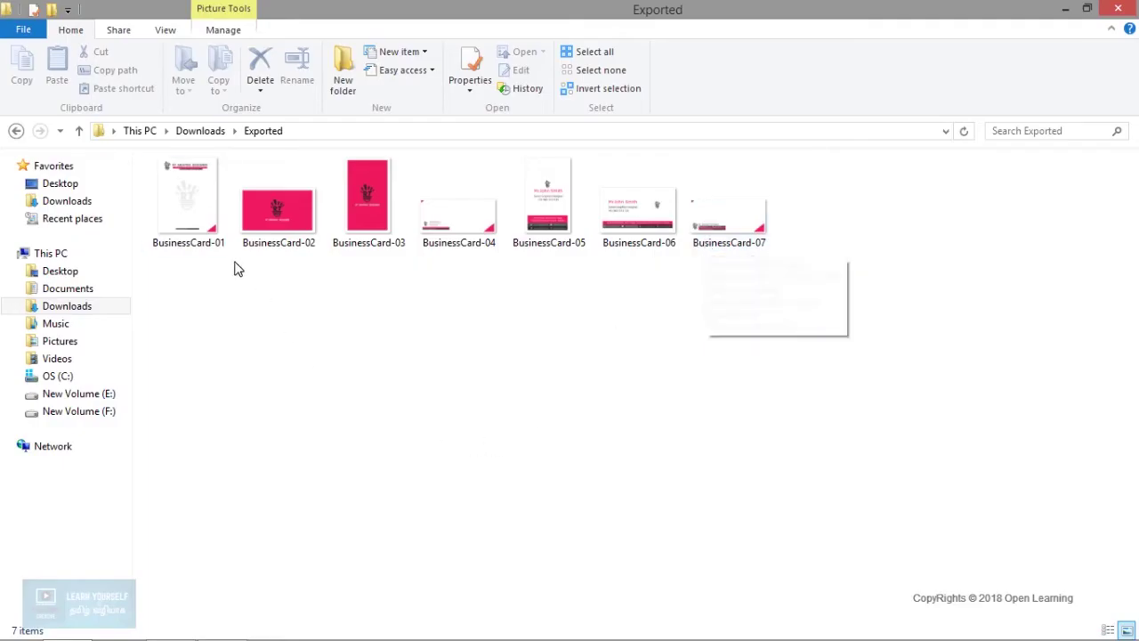
- Open BusinessCard-01 in Photo Viewer, zoom in on the letterhead's bottom edge, then close it
click(183, 221)
double_click(184, 222)
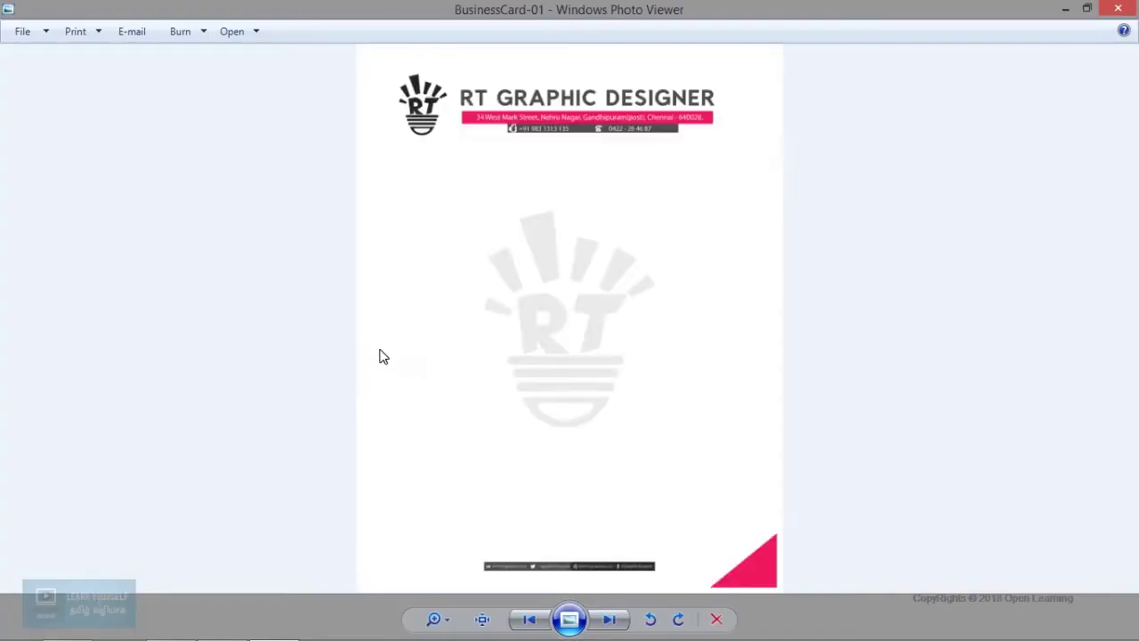
scroll(505, 373, up, 1)
scroll(582, 398, up, 1)
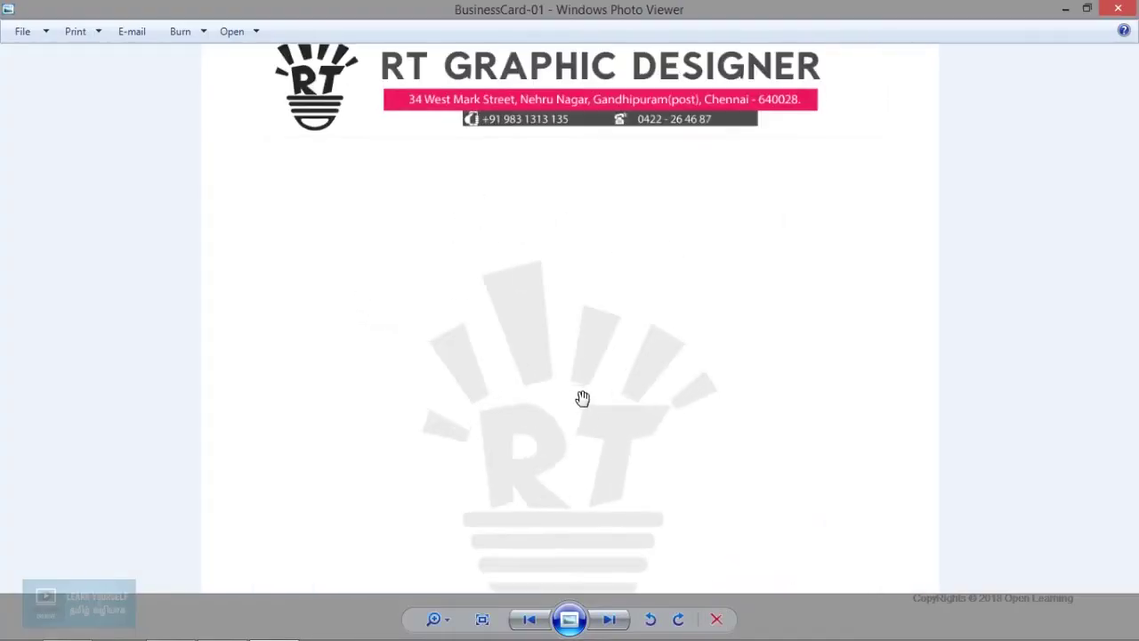
scroll(582, 397, down, 2)
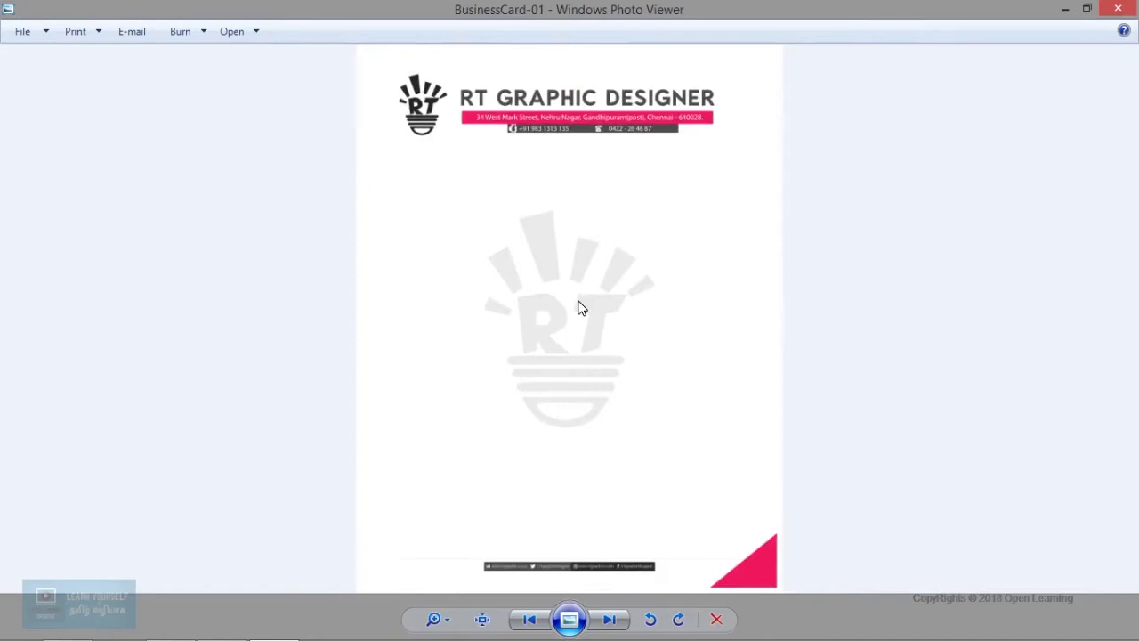
scroll(580, 432, up, 3)
drag(580, 433, 613, 164)
scroll(574, 321, up, 1)
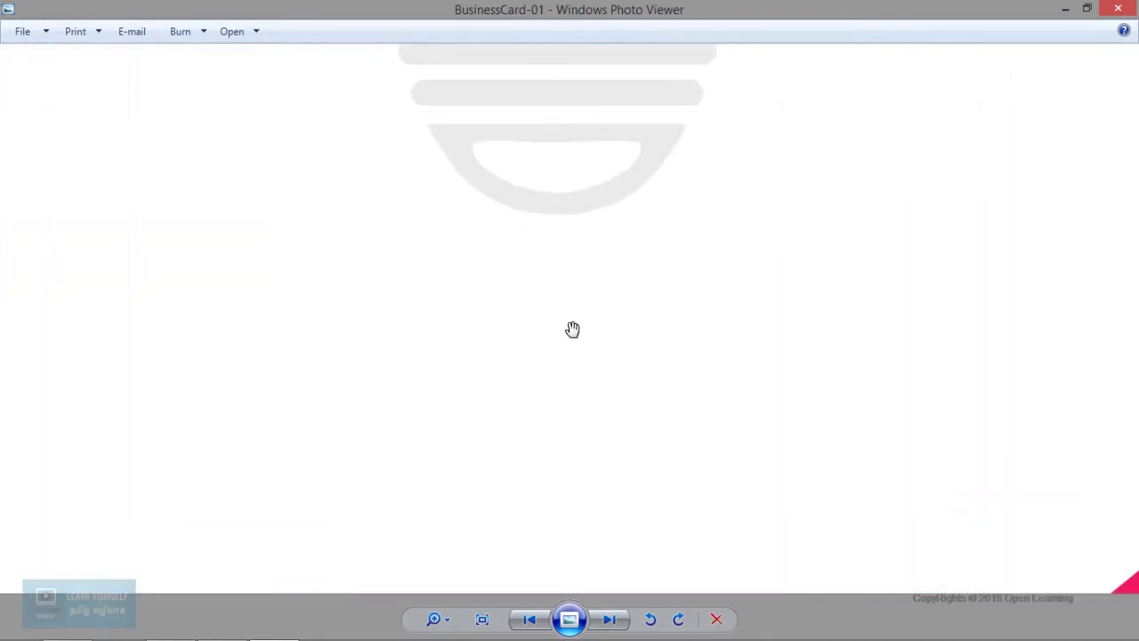
scroll(572, 328, down, 2)
click(1118, 9)
click(273, 227)
- View BusinessCard-02, -03 and -04 full size in Photo Viewer, closing each one
key(Return)
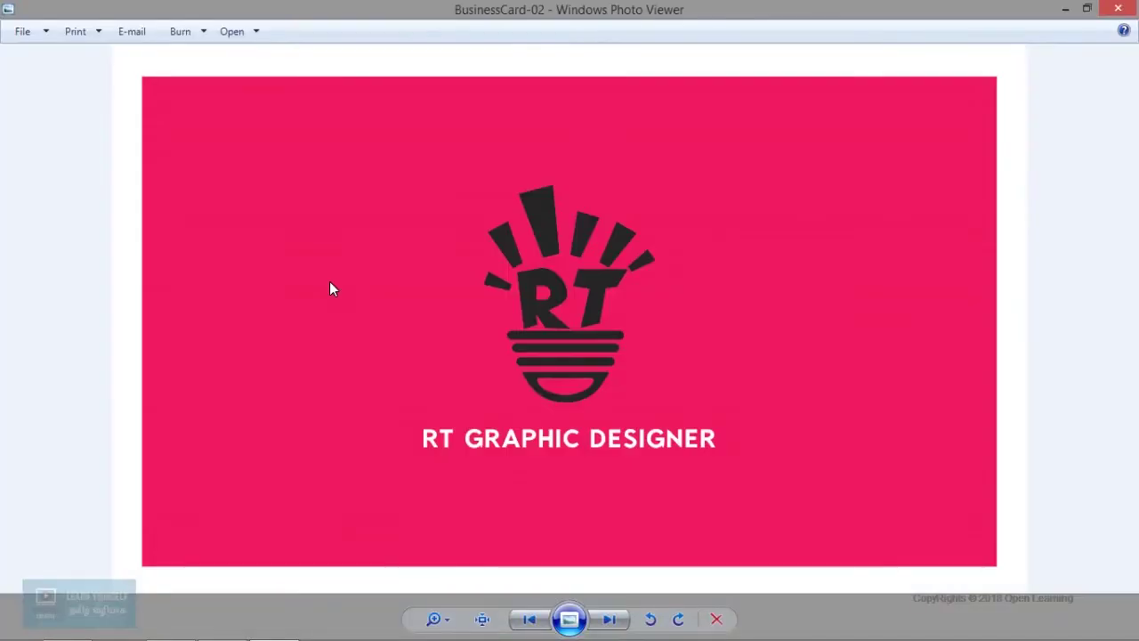
key(alt+F4)
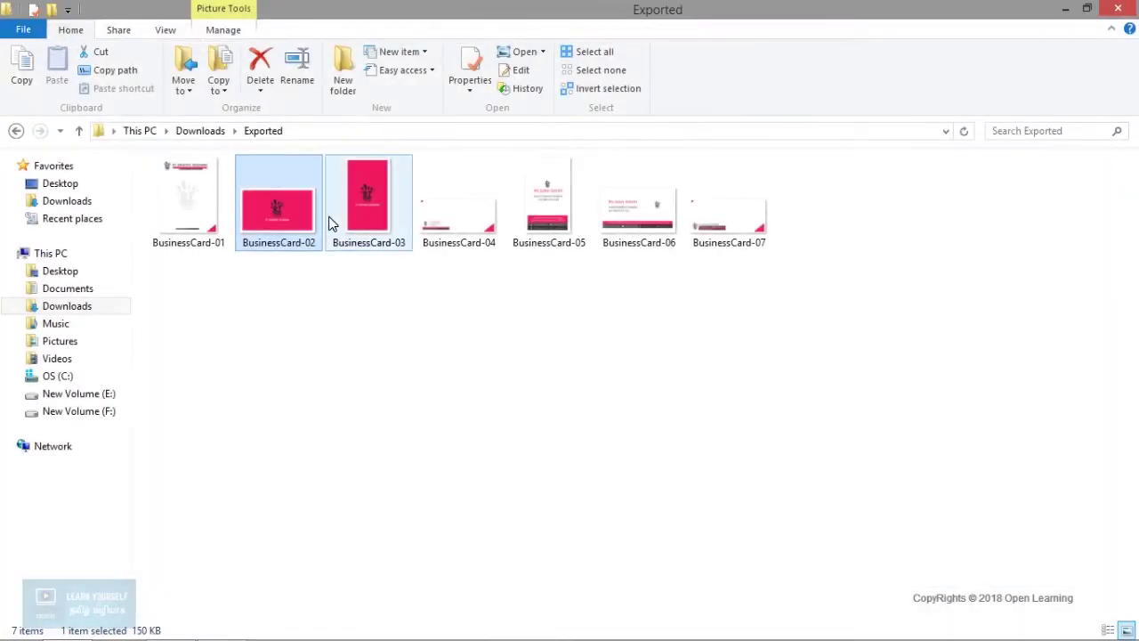
click(368, 222)
key(Return)
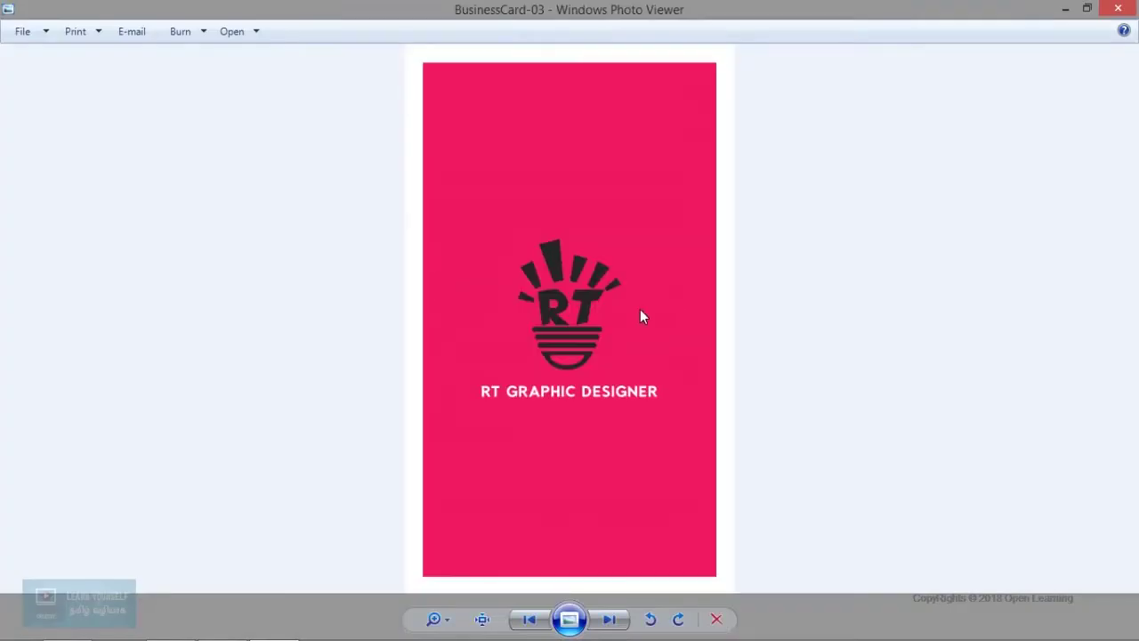
click(1118, 9)
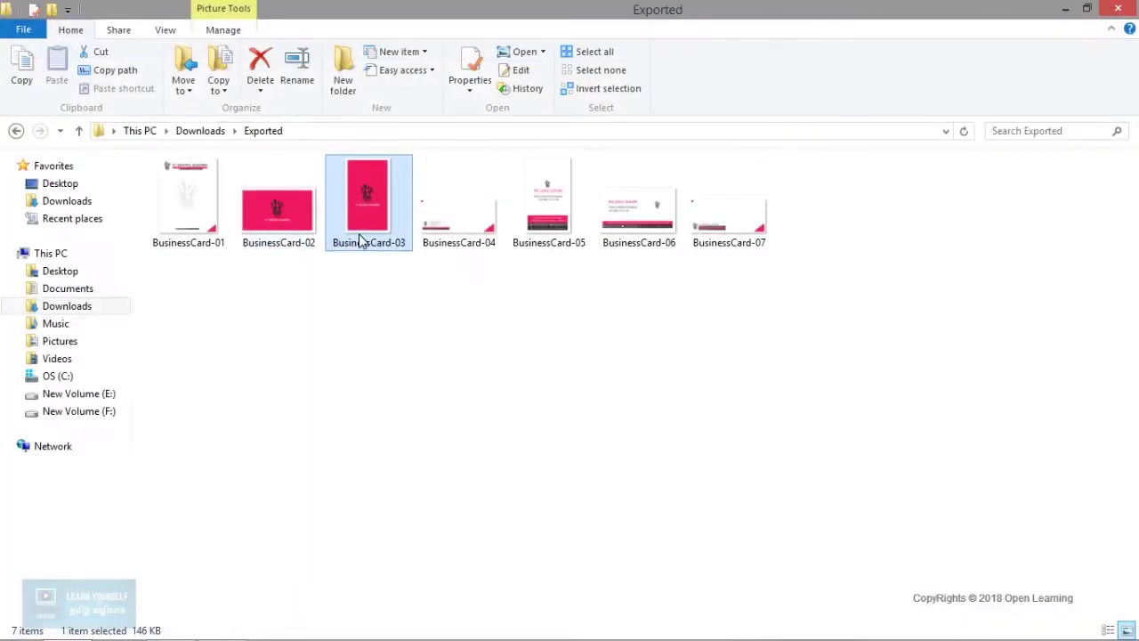
double_click(460, 224)
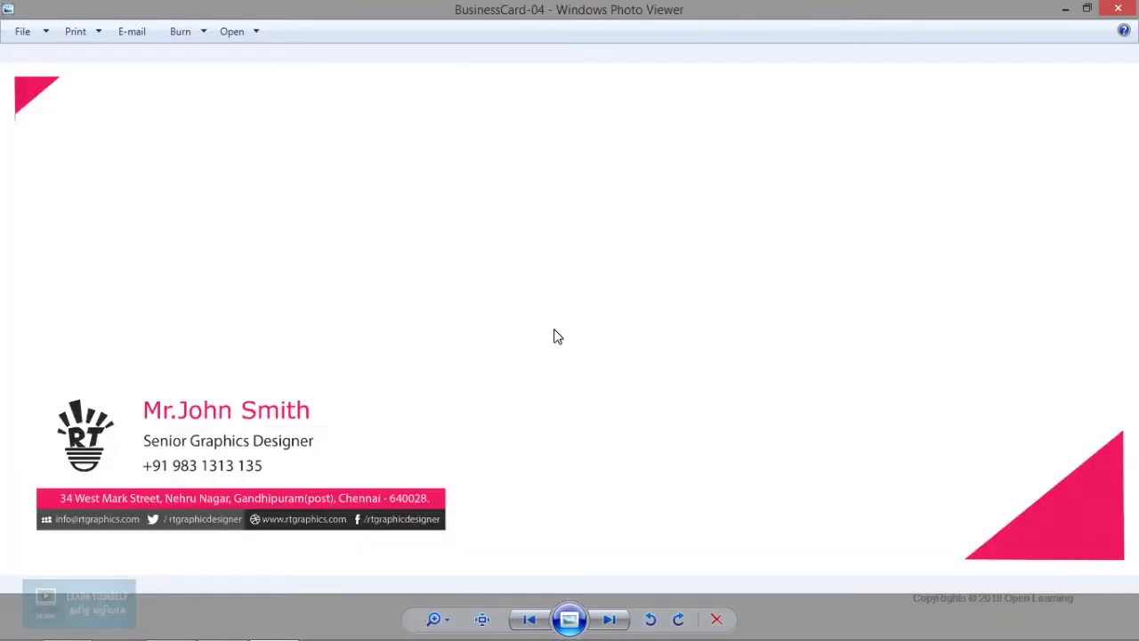
click(1118, 9)
- View BusinessCard-05, -06 and -07 full size, closing the viewer after each
click(620, 223)
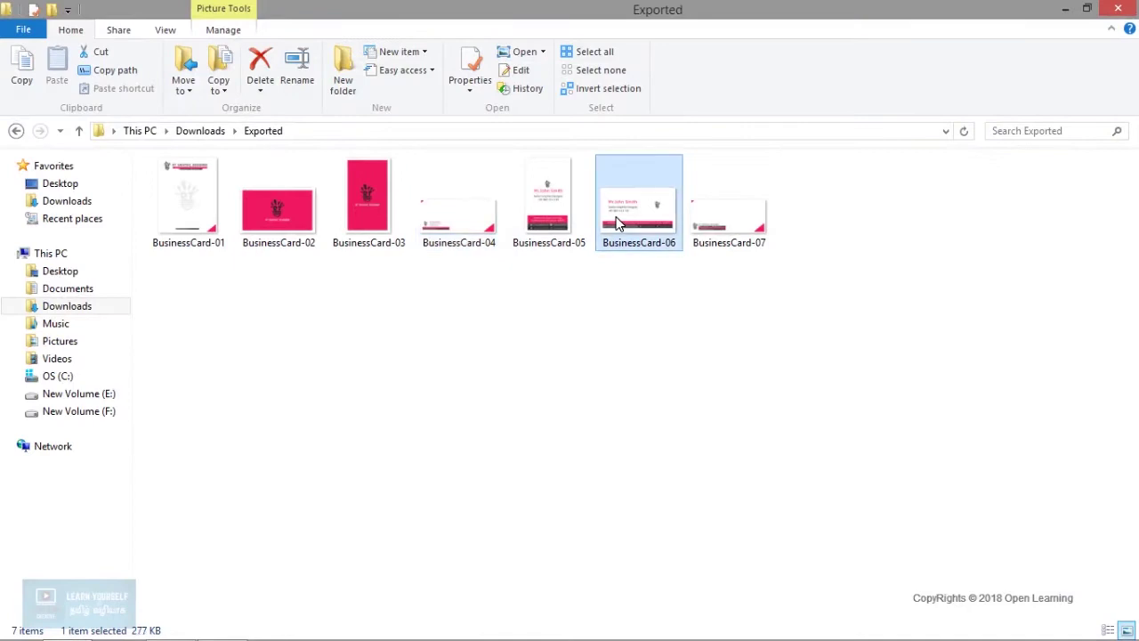
click(553, 221)
double_click(553, 221)
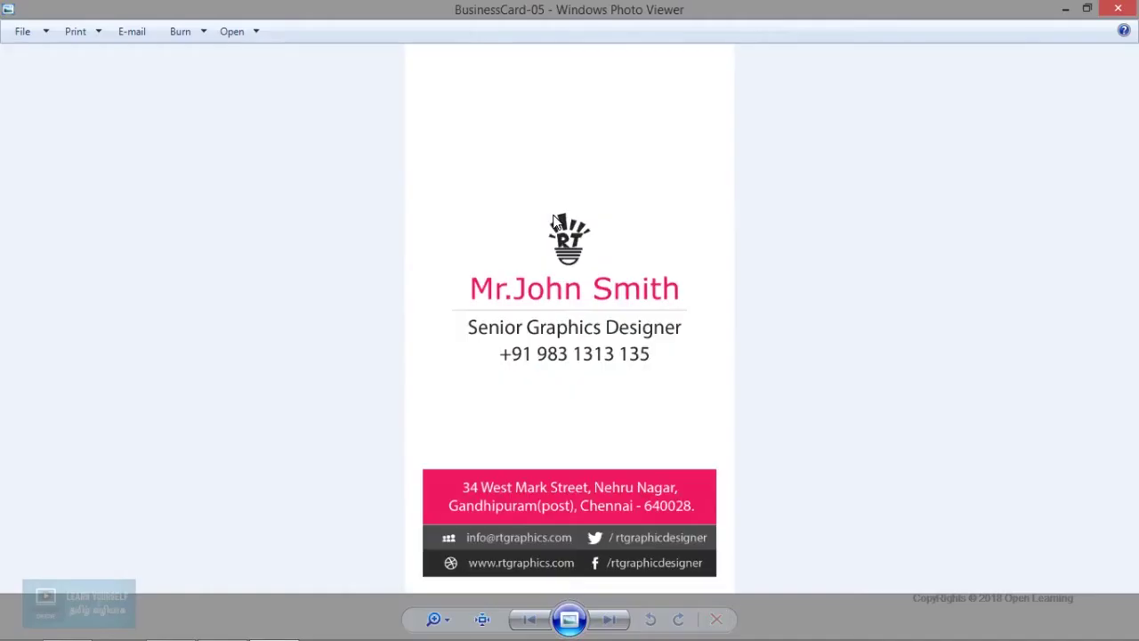
click(1118, 9)
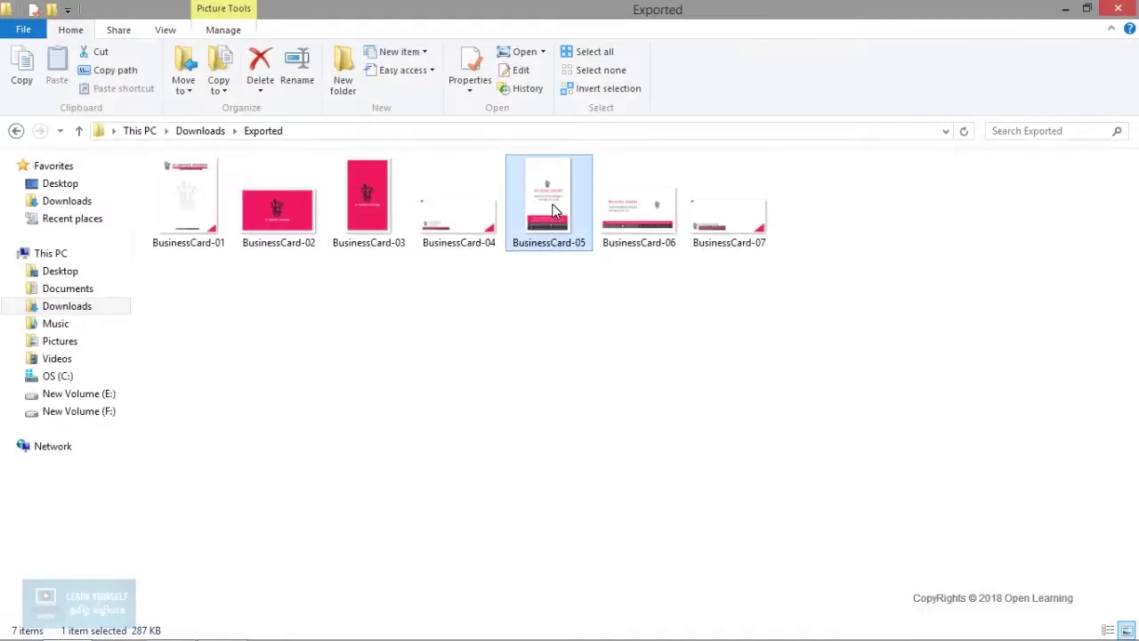
click(623, 209)
double_click(623, 206)
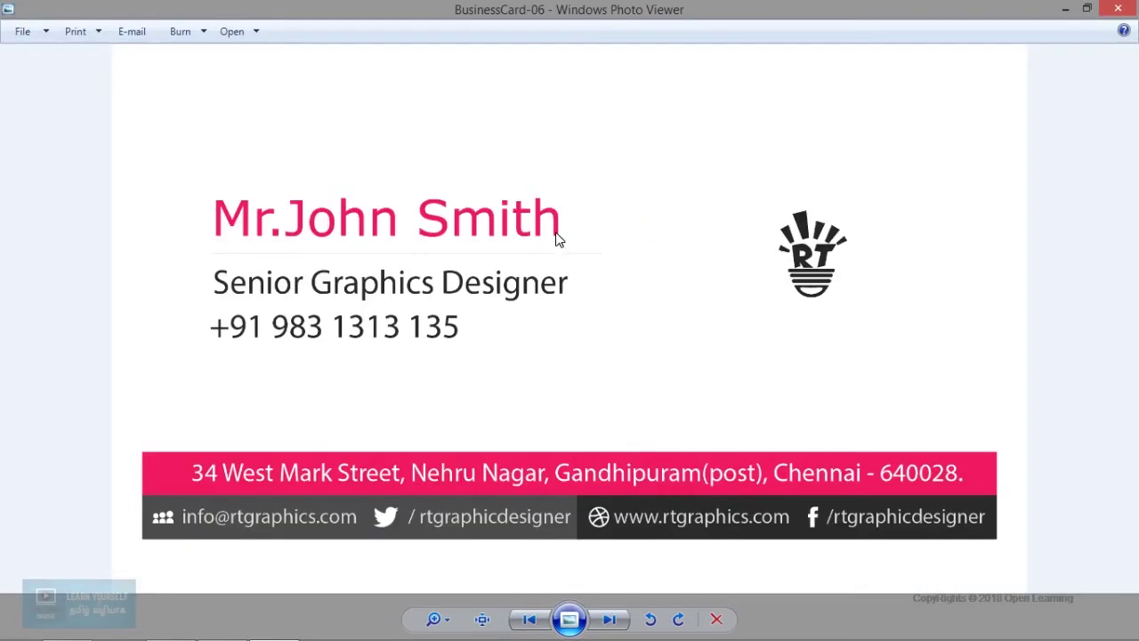
click(1119, 9)
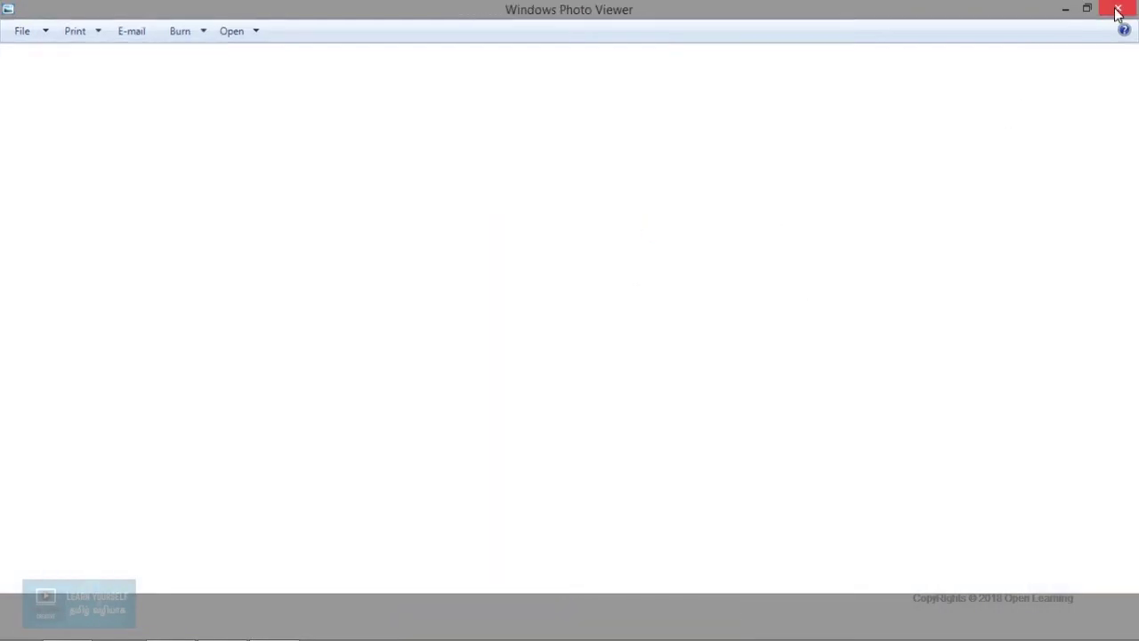
click(729, 228)
double_click(729, 228)
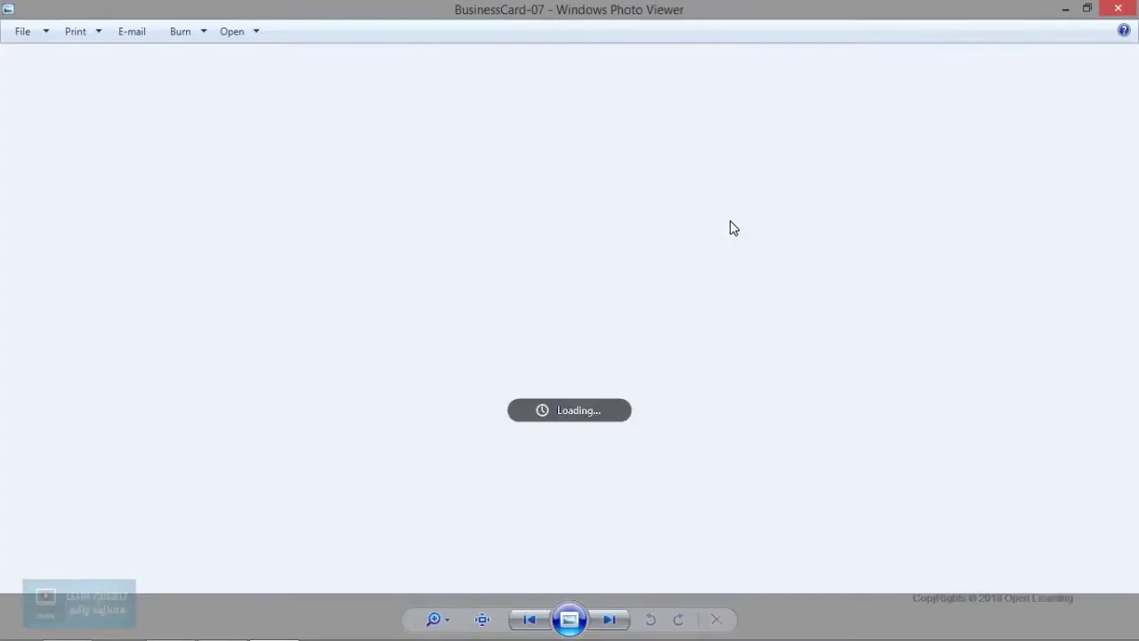
click(1119, 9)
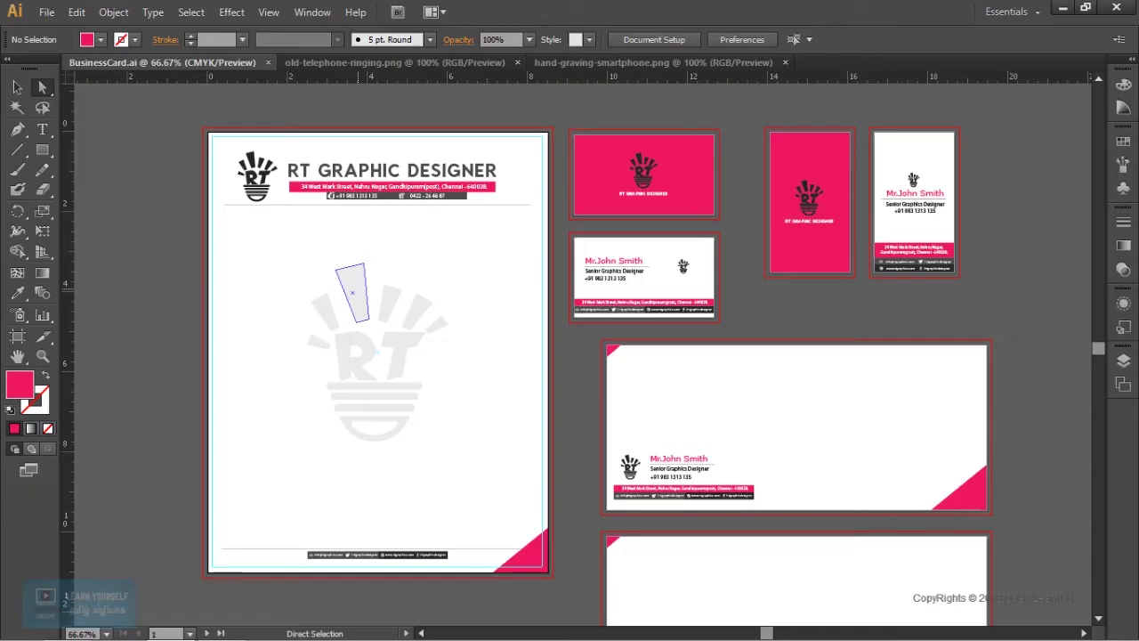
- Run the SaveDocsAsPDF script to save all open documents as PDFs into Downloads > Exported
click(46, 12)
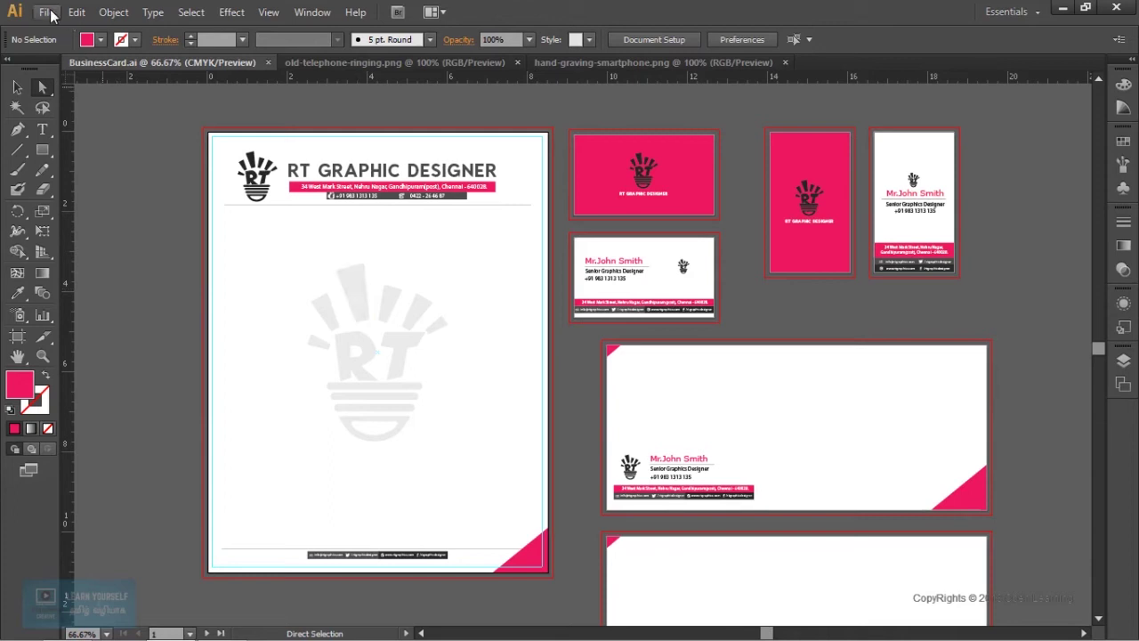
click(47, 12)
mouse_move(76, 347)
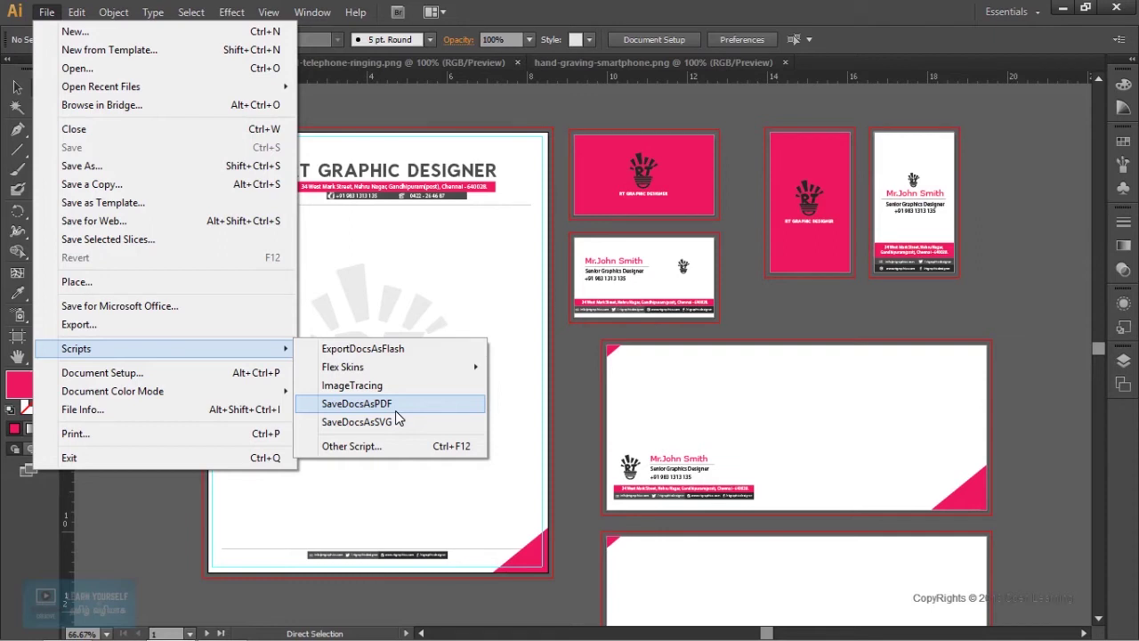
click(393, 407)
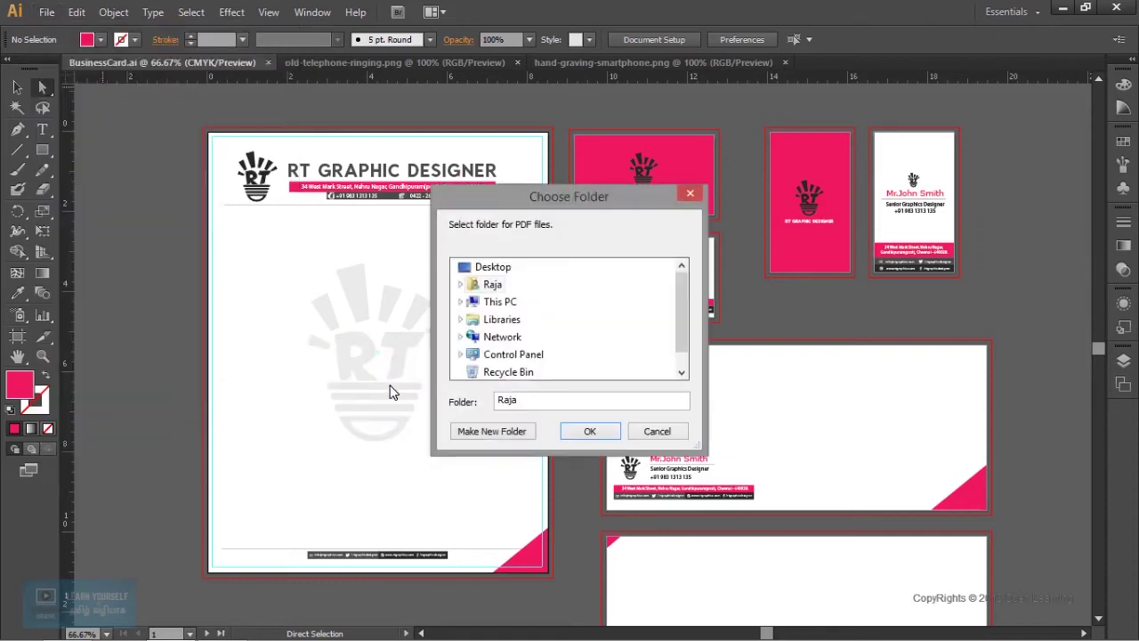
click(460, 302)
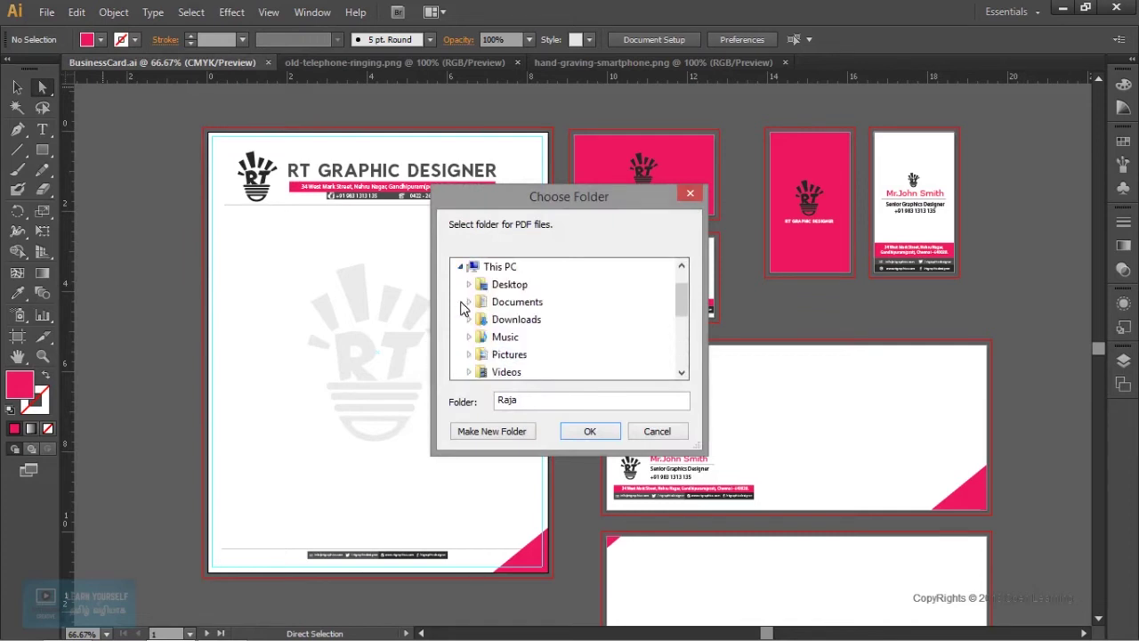
double_click(523, 317)
click(518, 319)
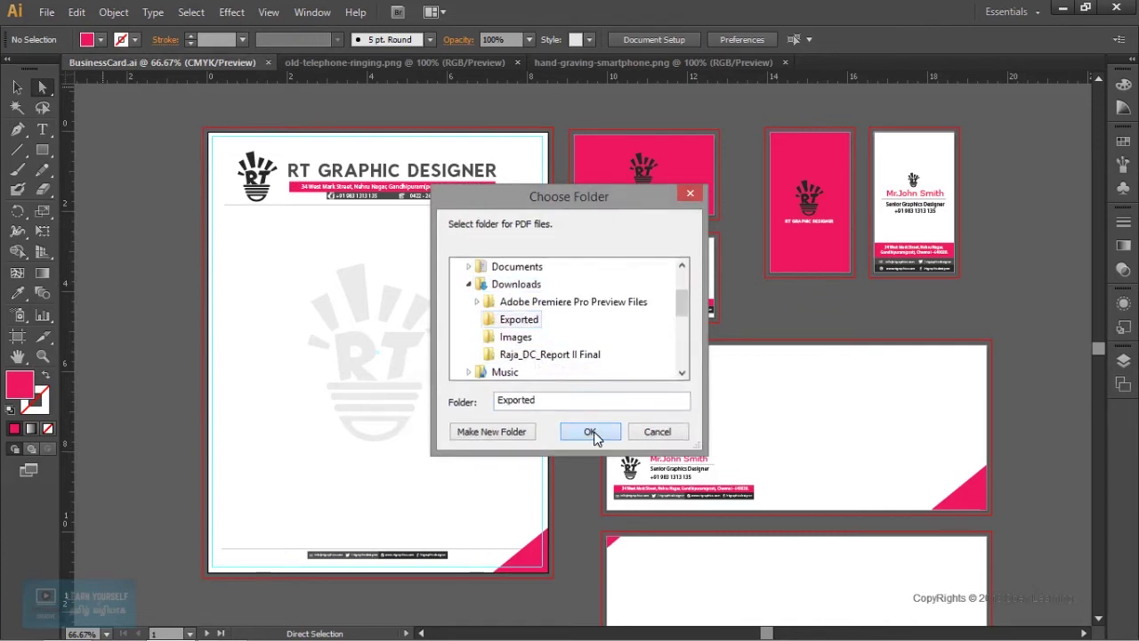
click(590, 430)
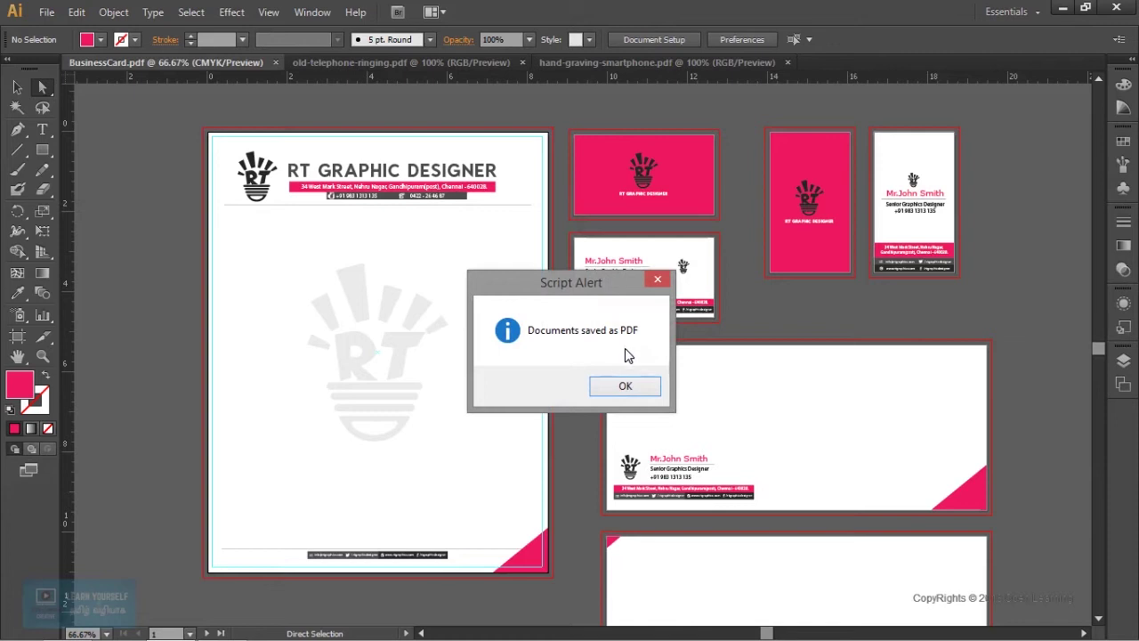
click(626, 391)
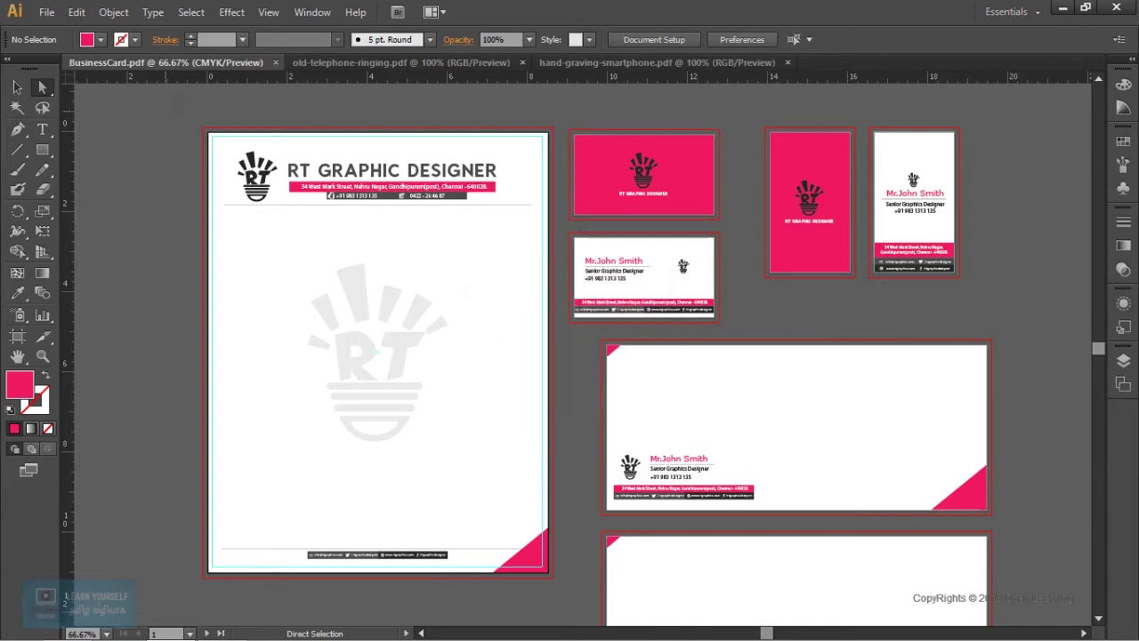
- Open Document Setup and close it without changes
click(42, 13)
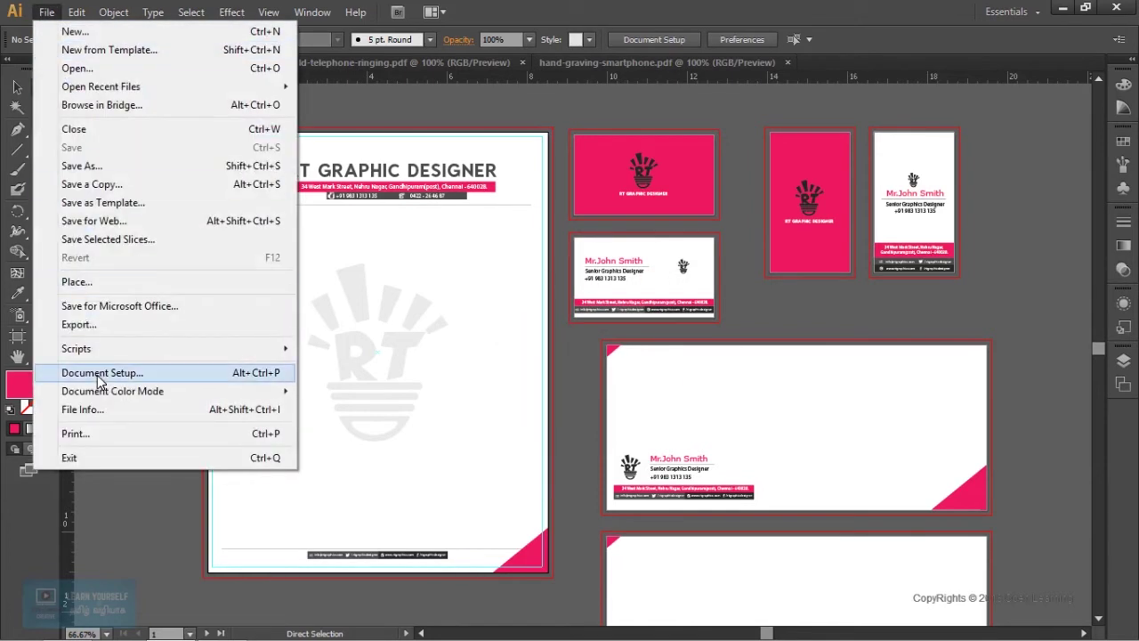
click(97, 375)
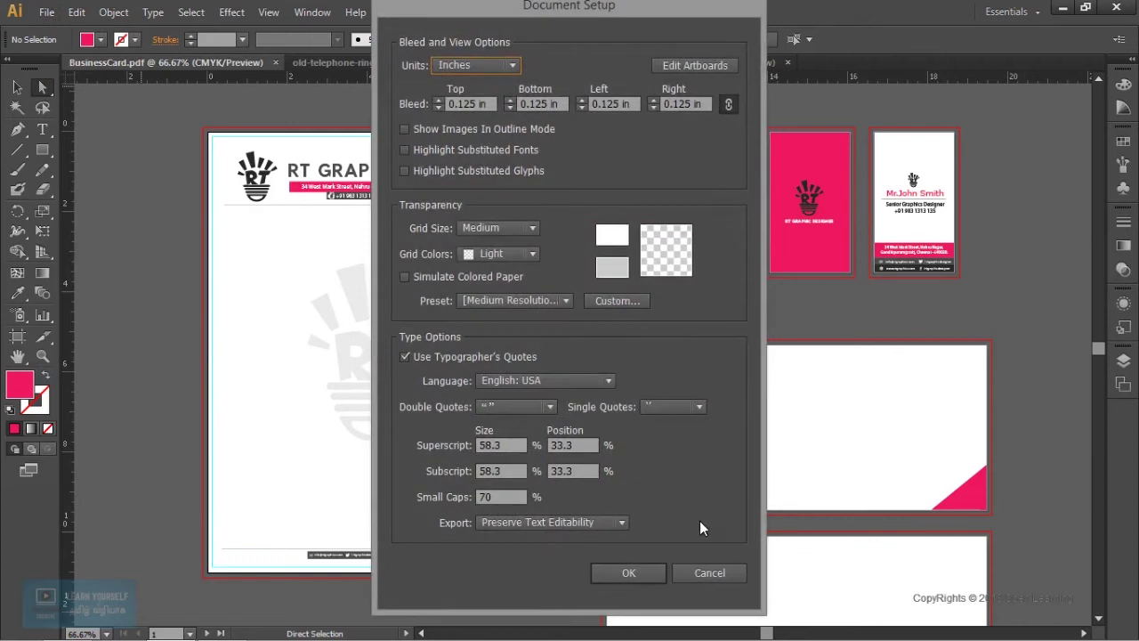
click(723, 572)
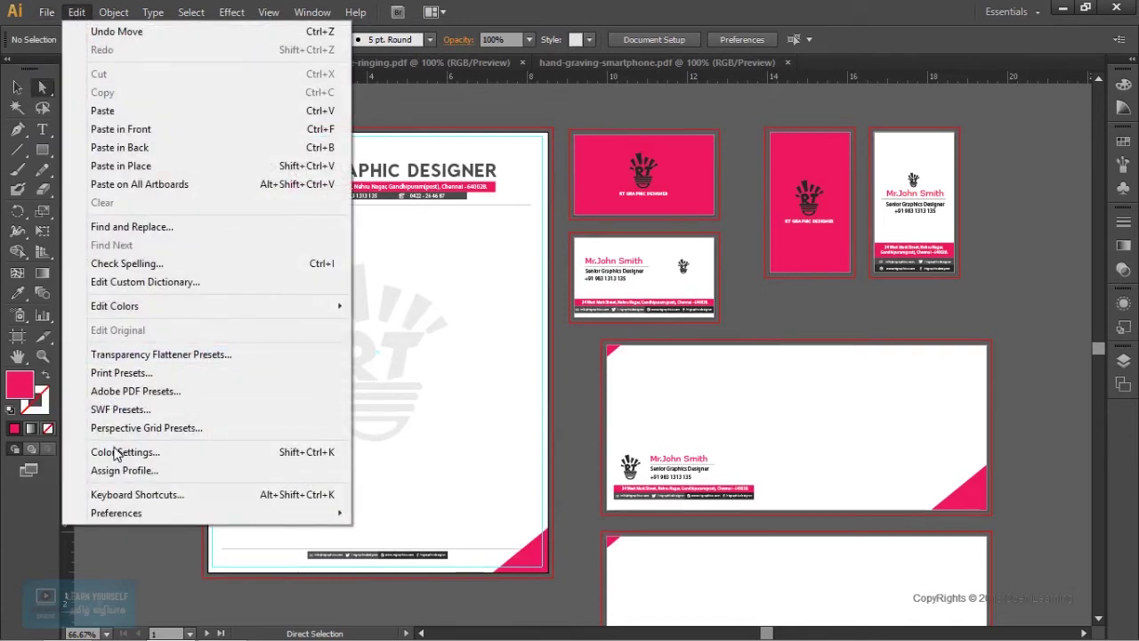
mouse_move(116, 512)
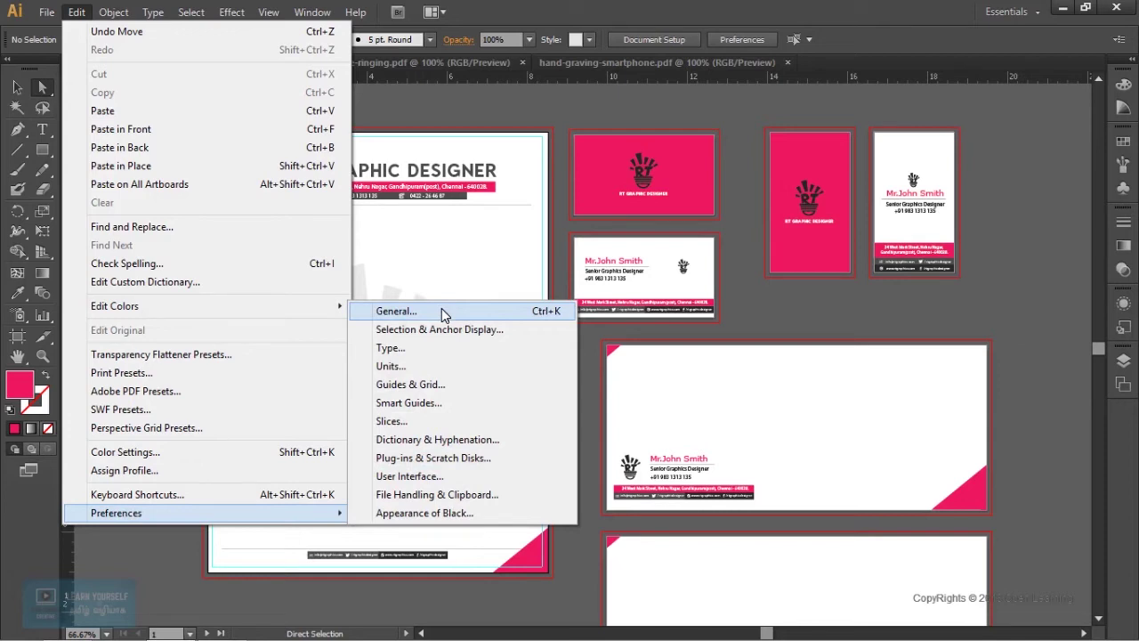
- Browse the Selection, Type, Units, Smart Guides and Dictionary preference pages, leaving settings unchanged
click(443, 315)
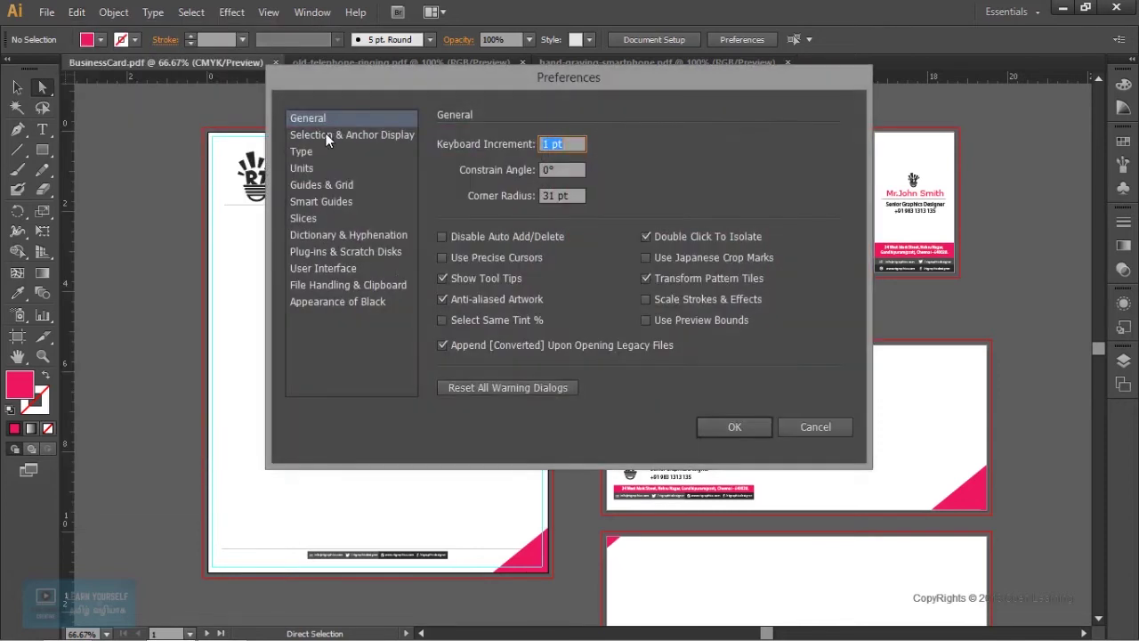
click(325, 134)
click(302, 153)
click(301, 168)
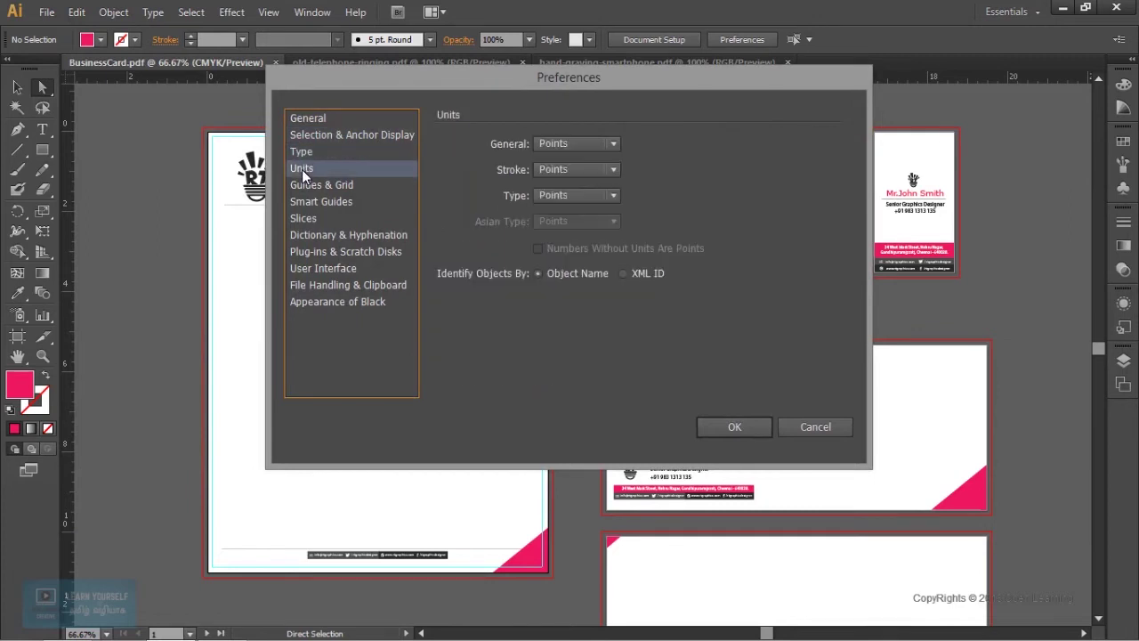
click(322, 202)
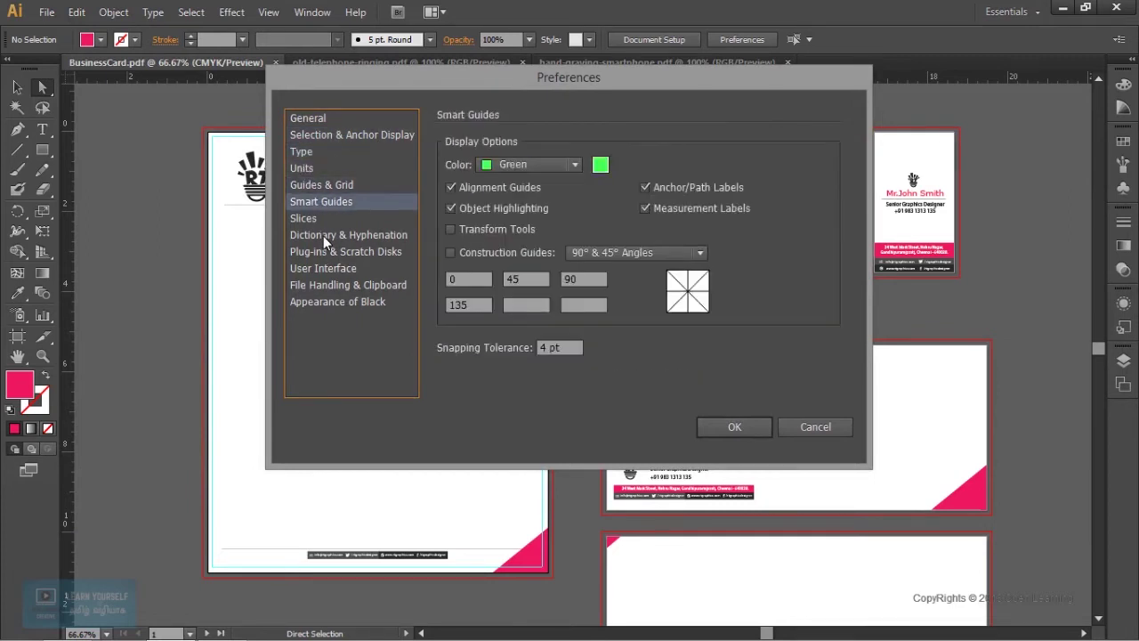
click(323, 236)
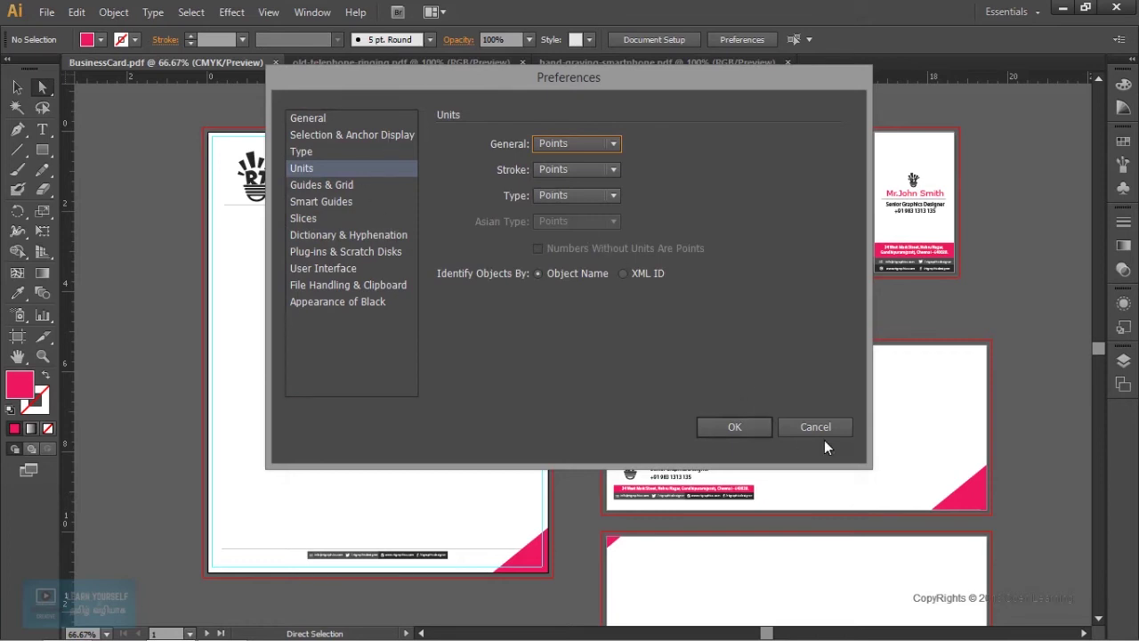
click(824, 433)
- Start saving as BusinessCard.pdf in Exported, check Do Not Downsample compression, then cancel
click(46, 11)
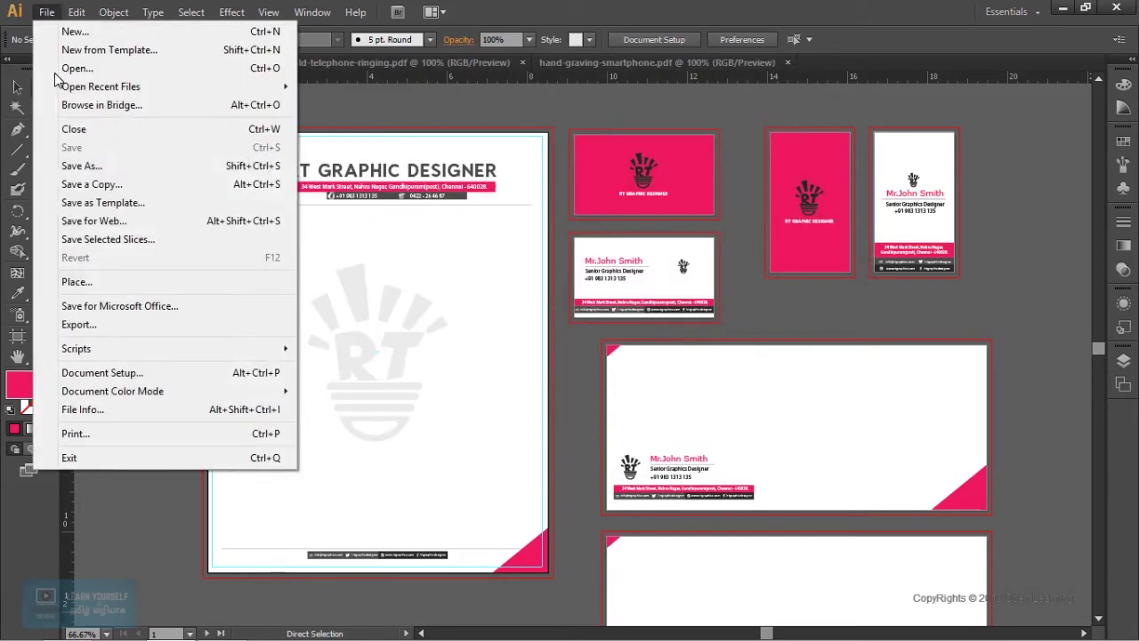
click(75, 166)
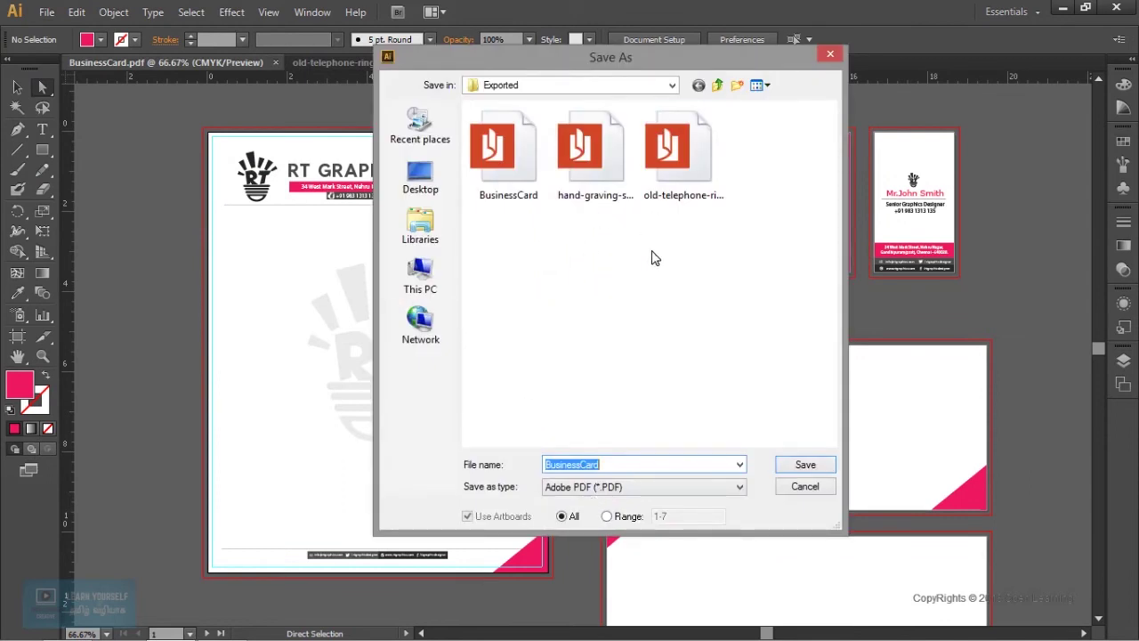
click(805, 465)
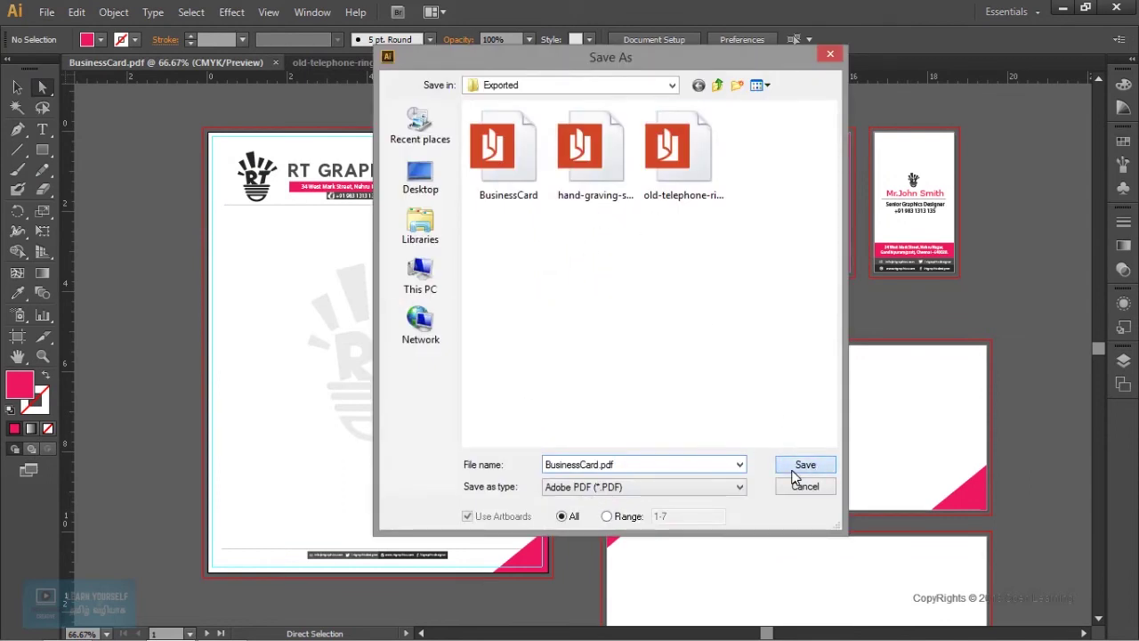
click(666, 386)
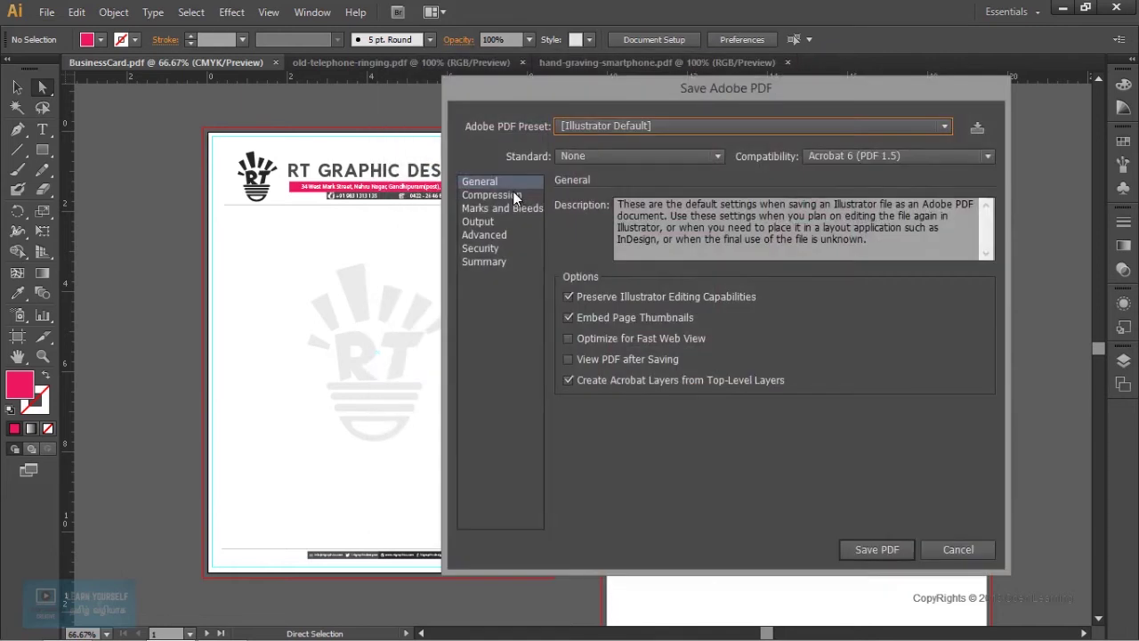
click(512, 192)
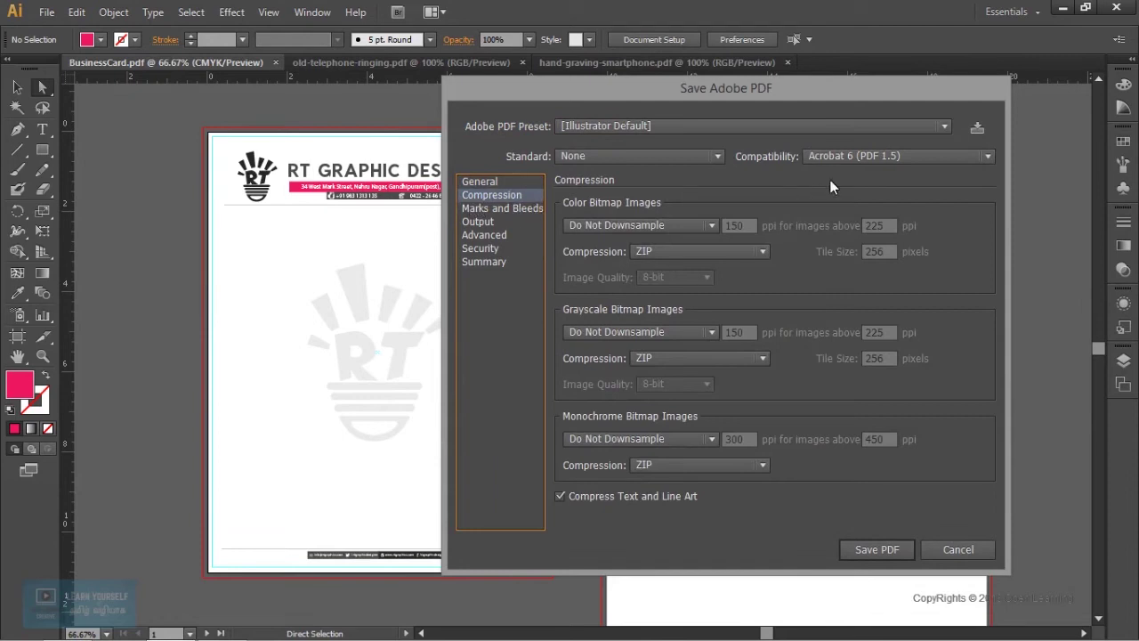
click(645, 229)
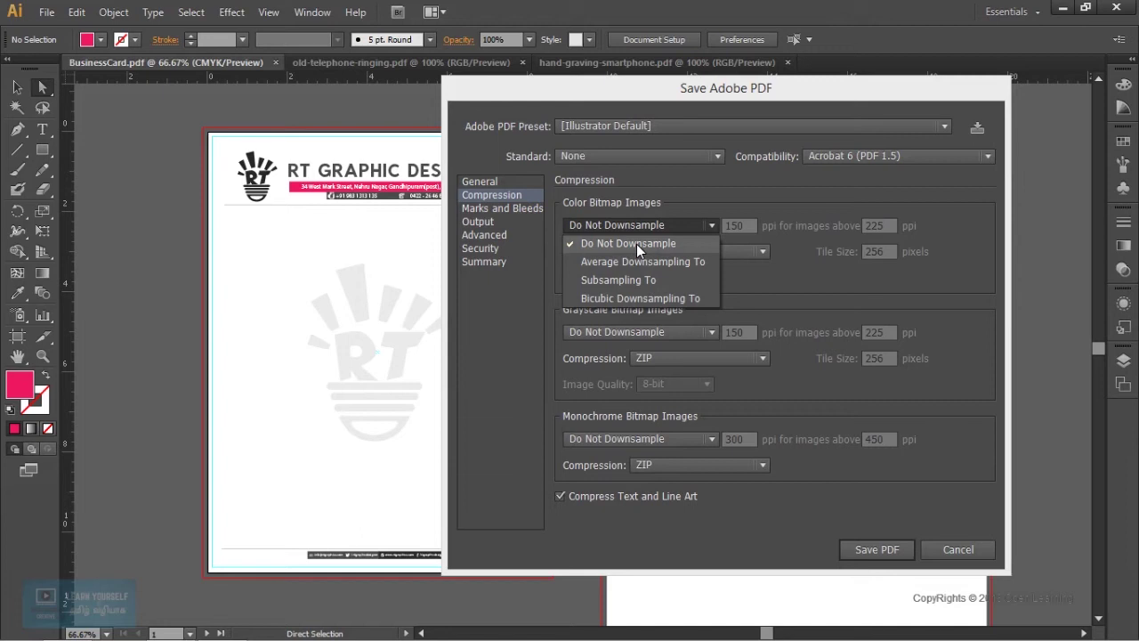
click(636, 244)
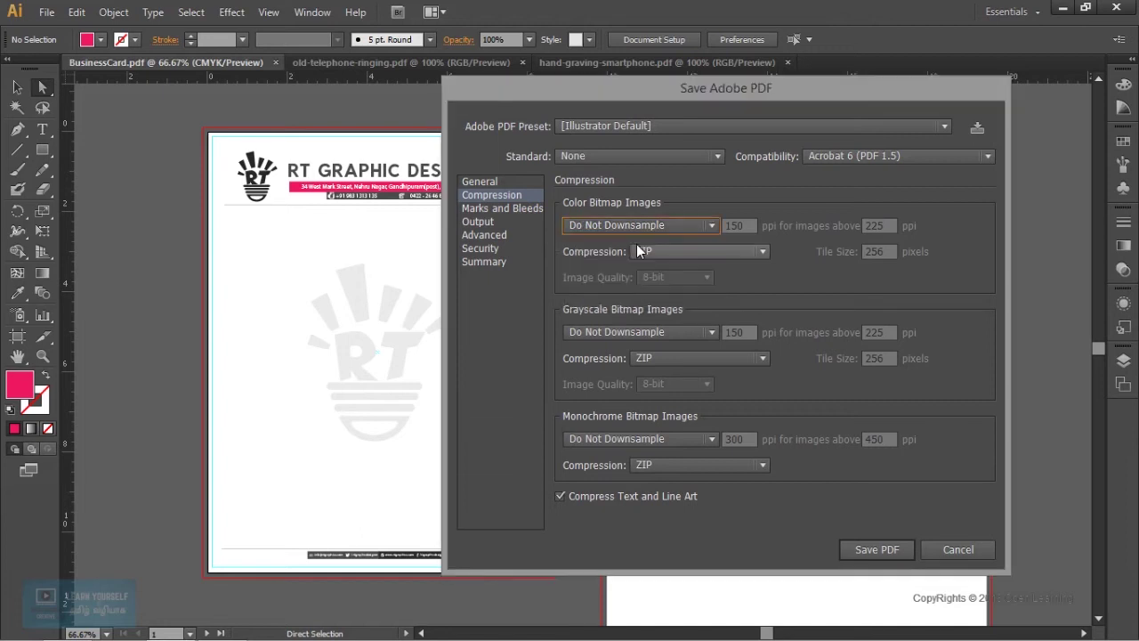
click(959, 550)
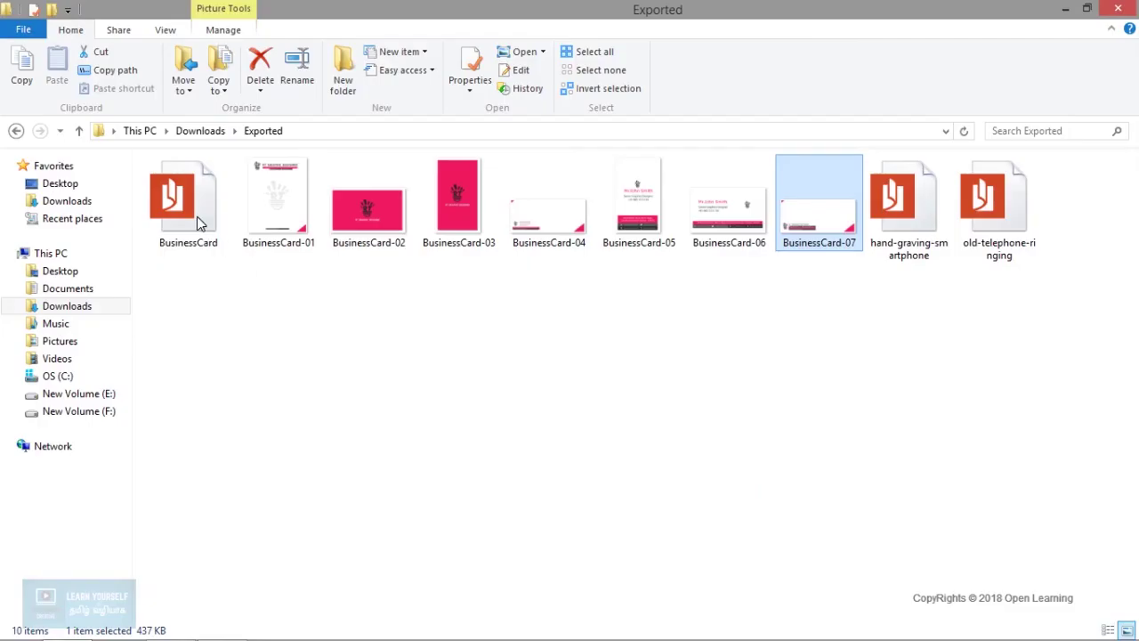
- Open BusinessCard.pdf in Reader and scroll through all seven pages
double_click(188, 200)
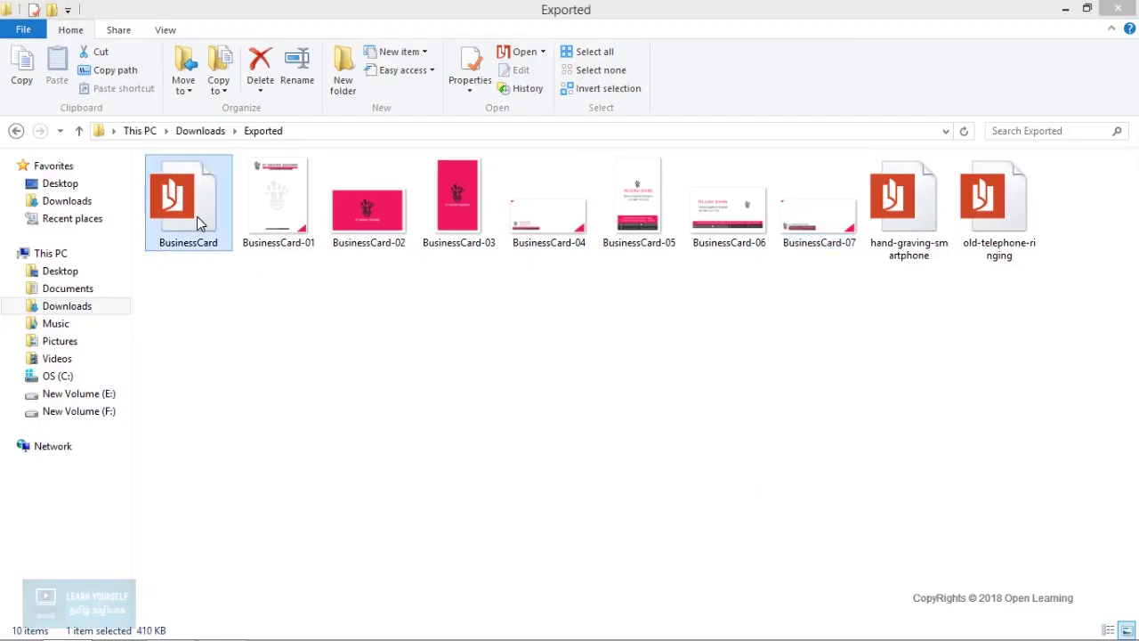
scroll(474, 398, down, 1)
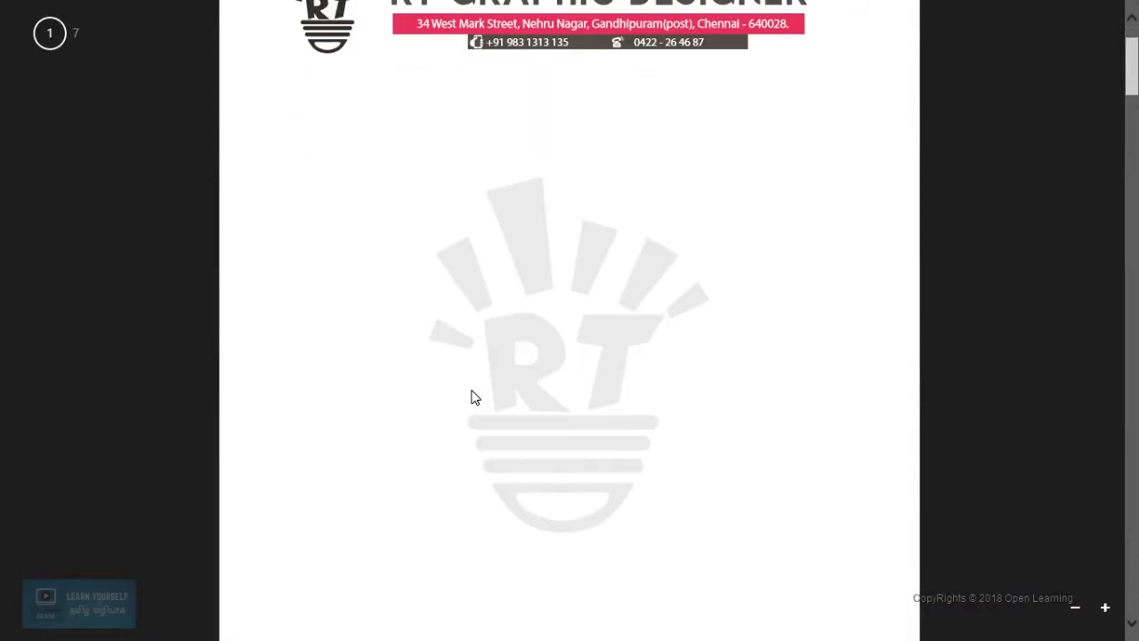
scroll(474, 398, down, 5)
scroll(474, 398, down, 3)
scroll(474, 397, down, 6)
scroll(474, 397, down, 4)
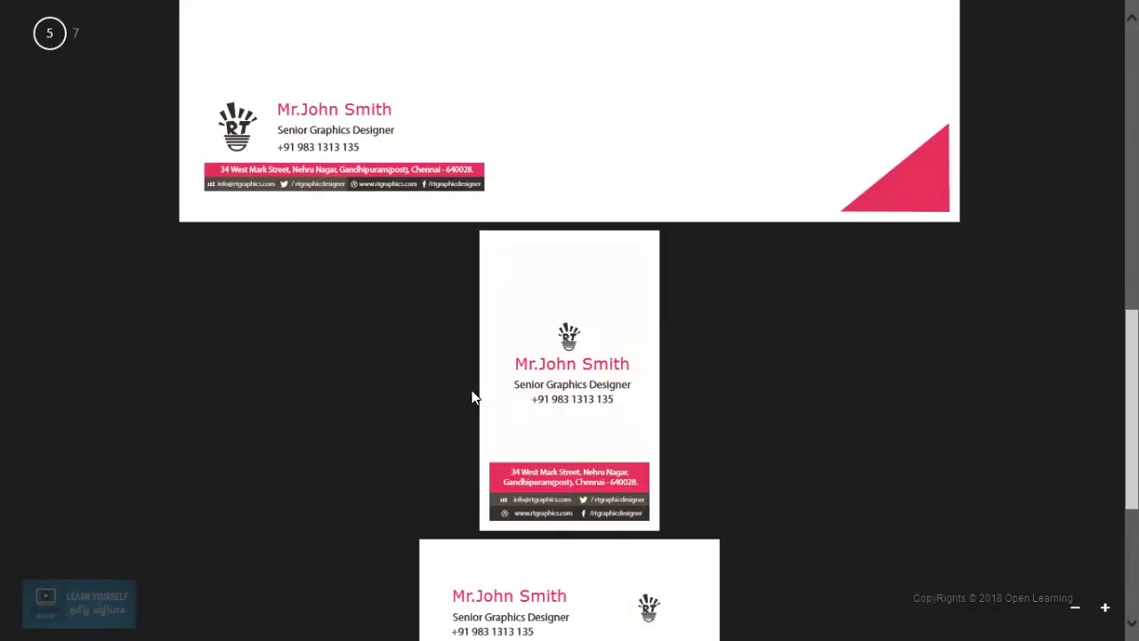
scroll(475, 398, down, 4)
scroll(475, 398, down, 1)
scroll(474, 398, up, 5)
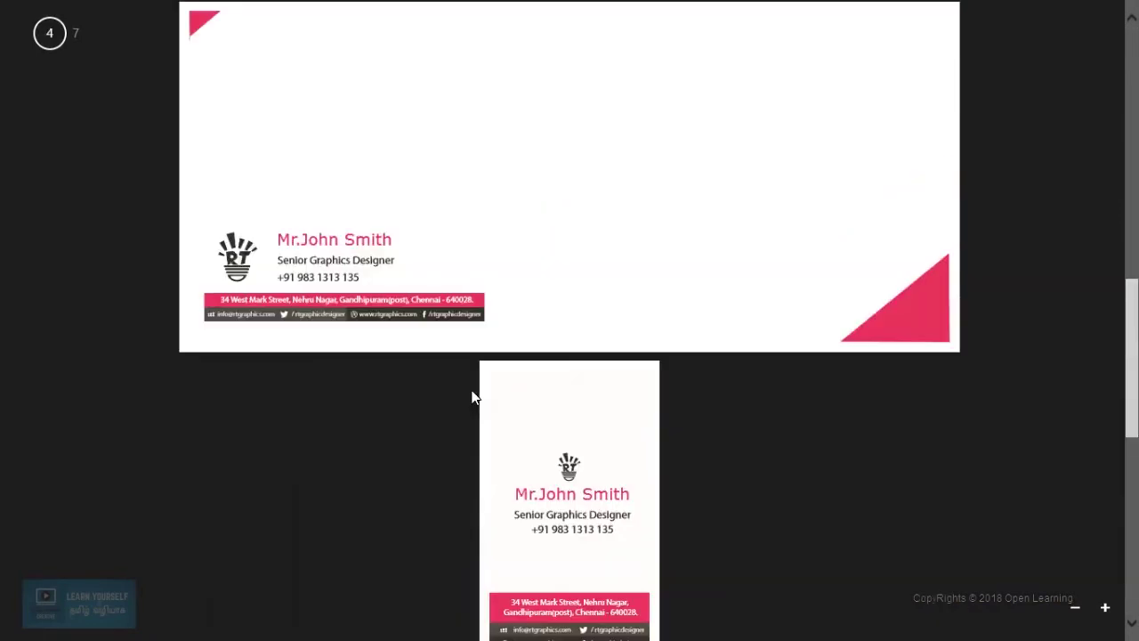
scroll(474, 398, up, 4)
scroll(474, 398, up, 4)
scroll(475, 397, up, 5)
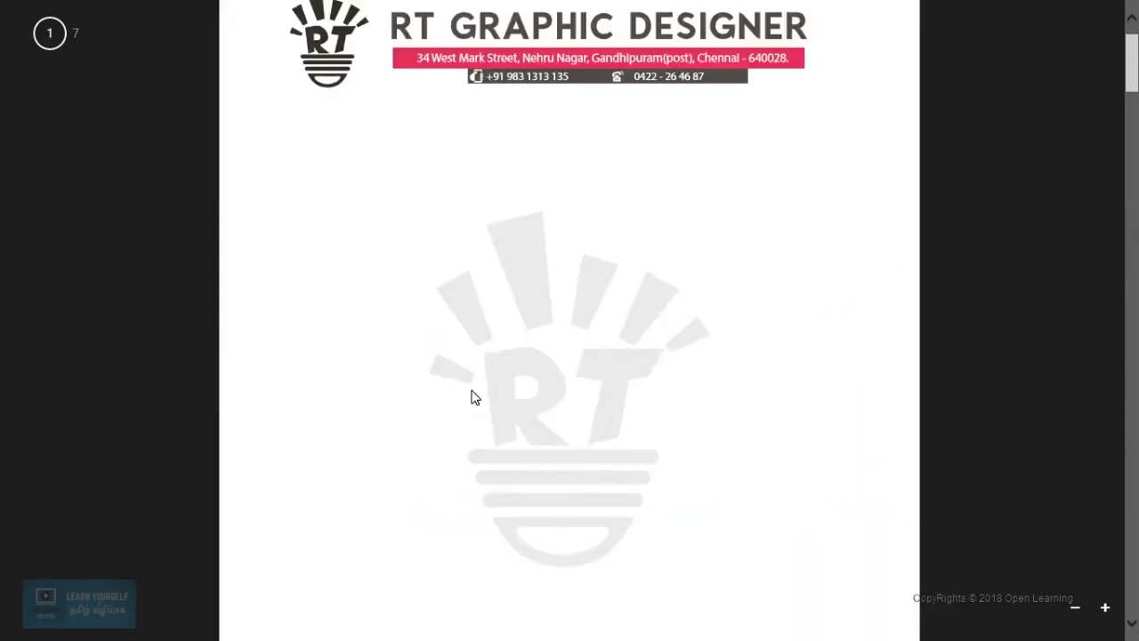
scroll(474, 398, up, 1)
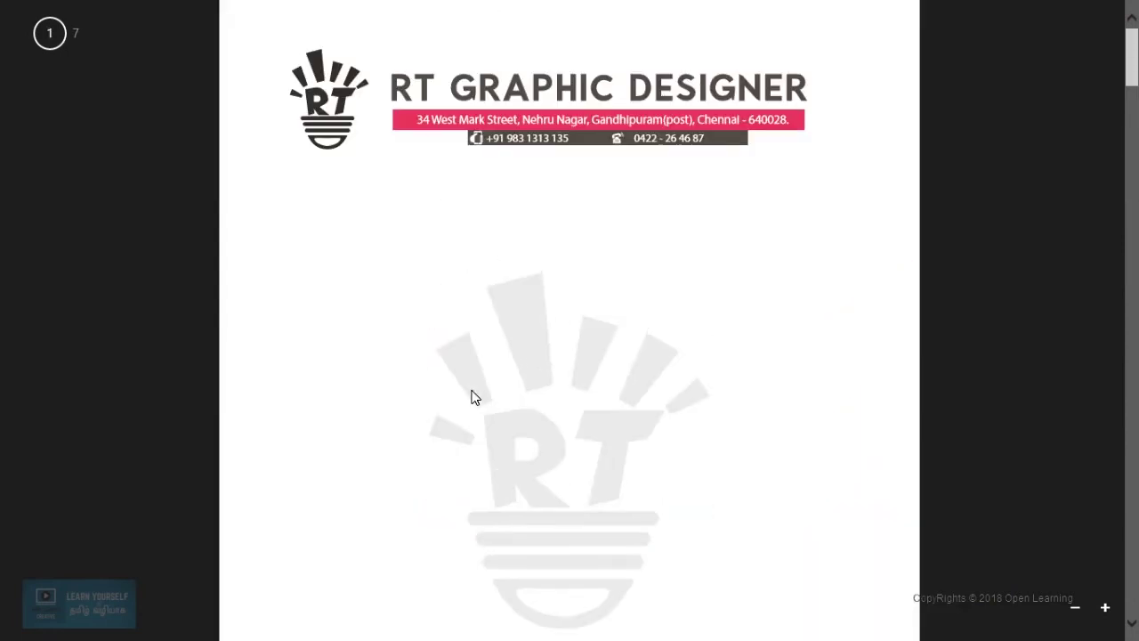
scroll(539, 381, down, 4)
scroll(631, 424, down, 4)
scroll(623, 421, down, 2)
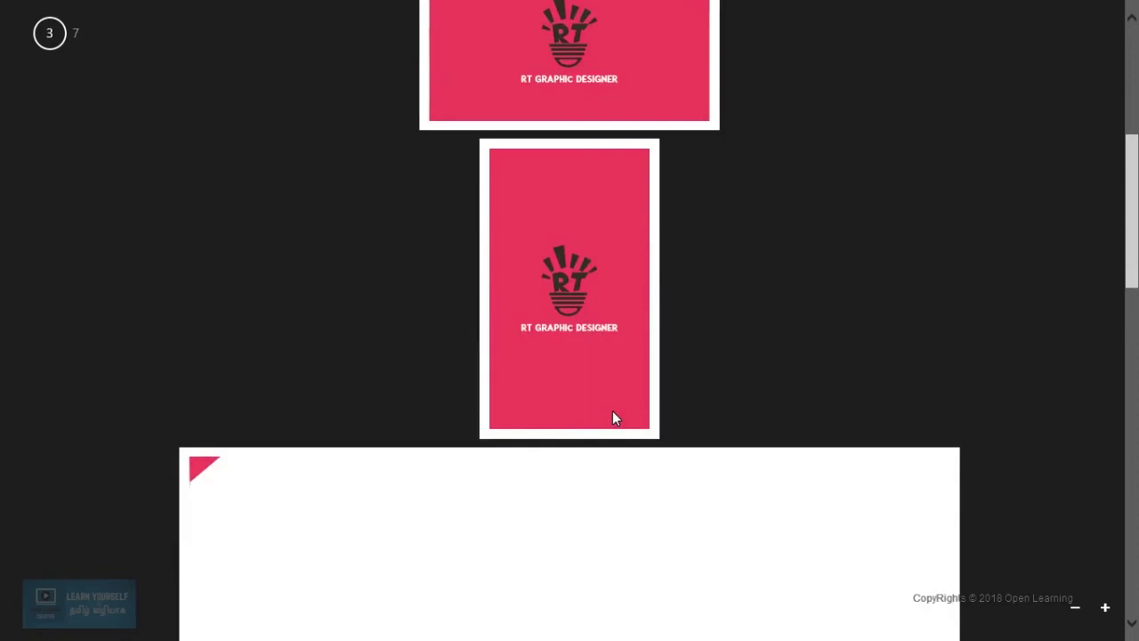
scroll(587, 323, down, 4)
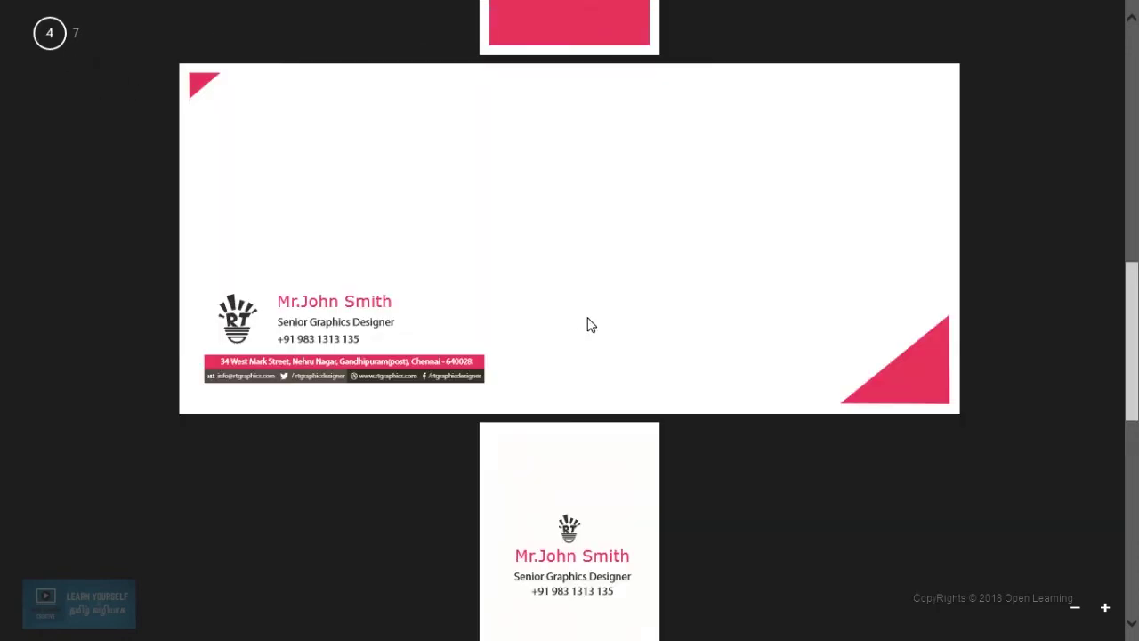
scroll(597, 347, down, 3)
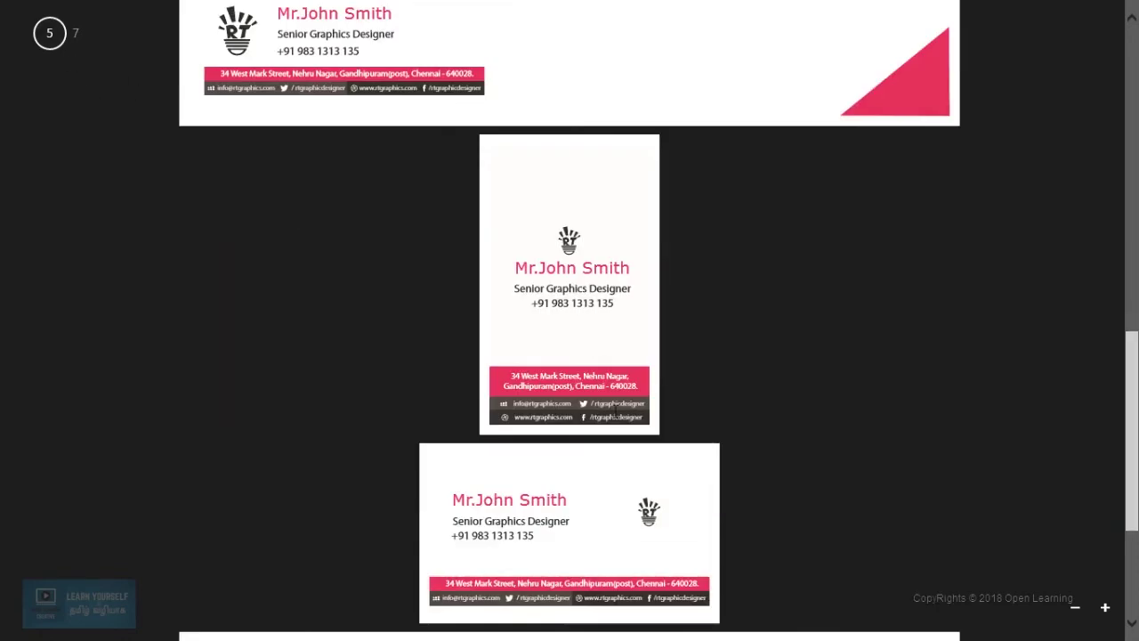
scroll(614, 406, up, 4)
scroll(608, 346, up, 2)
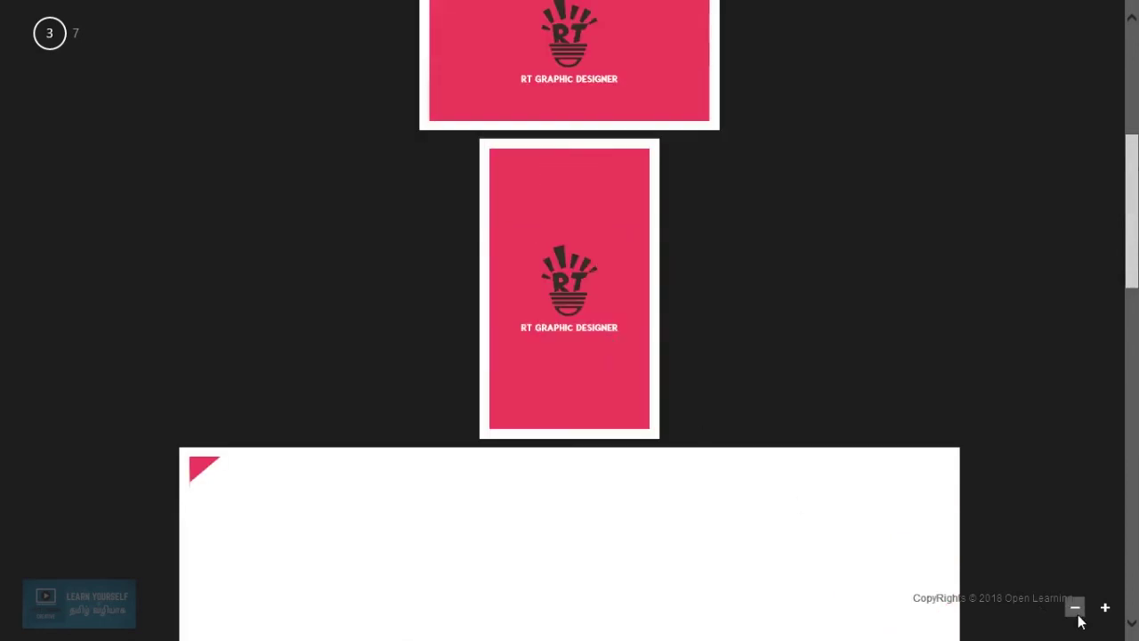
- Zoom in on the pink logo business card, inspect its contact details, then close Reader
click(1104, 608)
click(1104, 608)
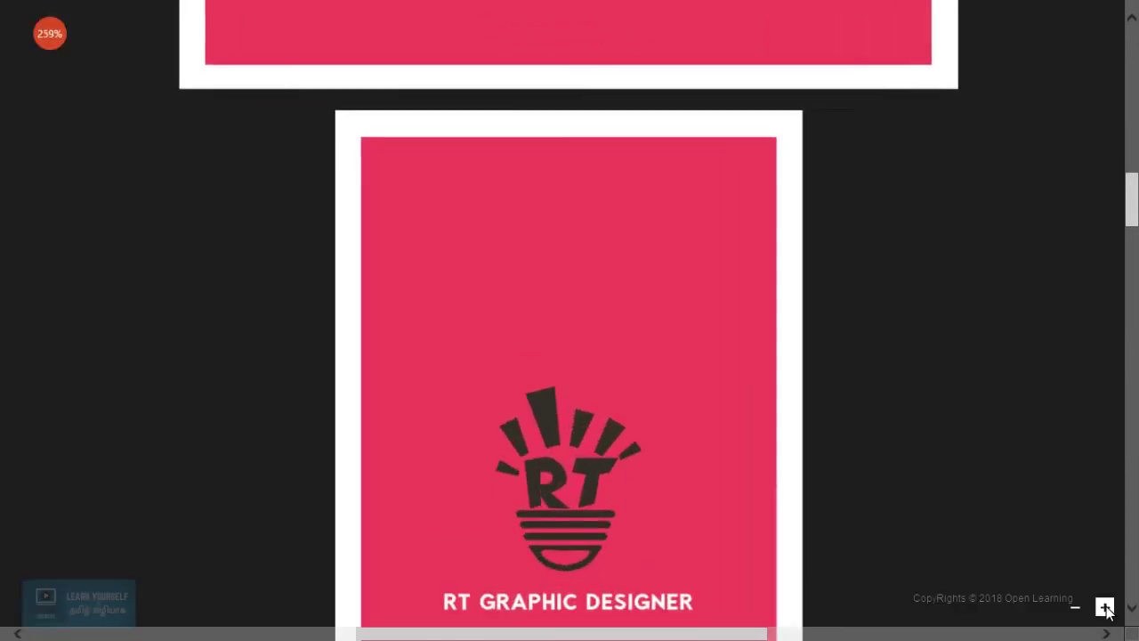
scroll(647, 400, down, 3)
scroll(648, 405, down, 3)
scroll(648, 408, down, 3)
drag(328, 398, 826, 446)
scroll(623, 427, down, 2)
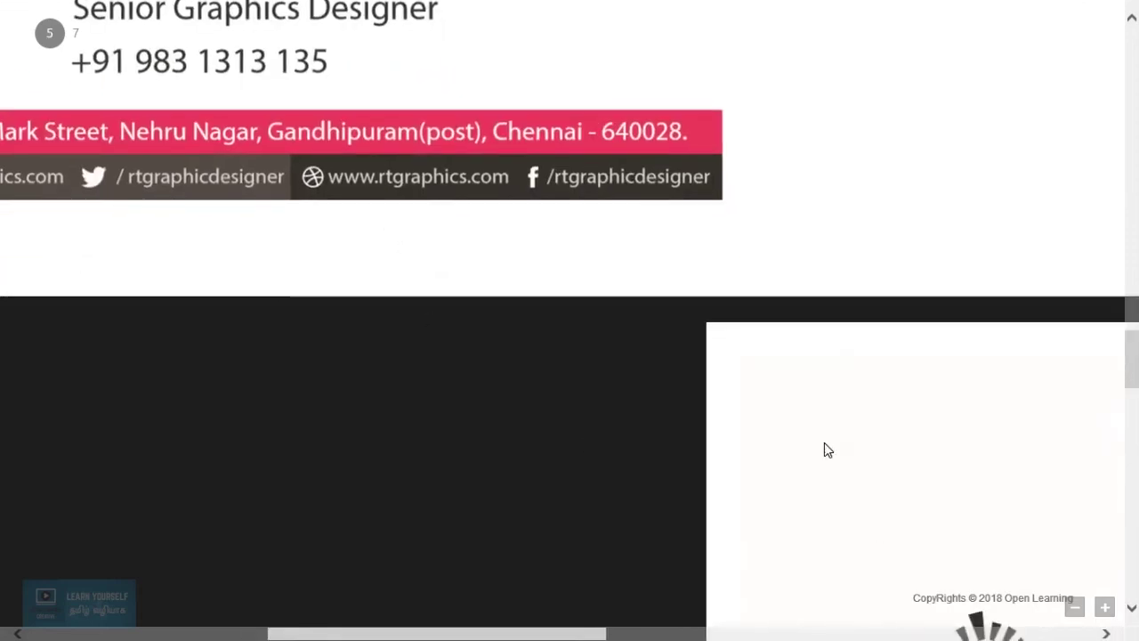
drag(490, 345, 949, 511)
click(898, 522)
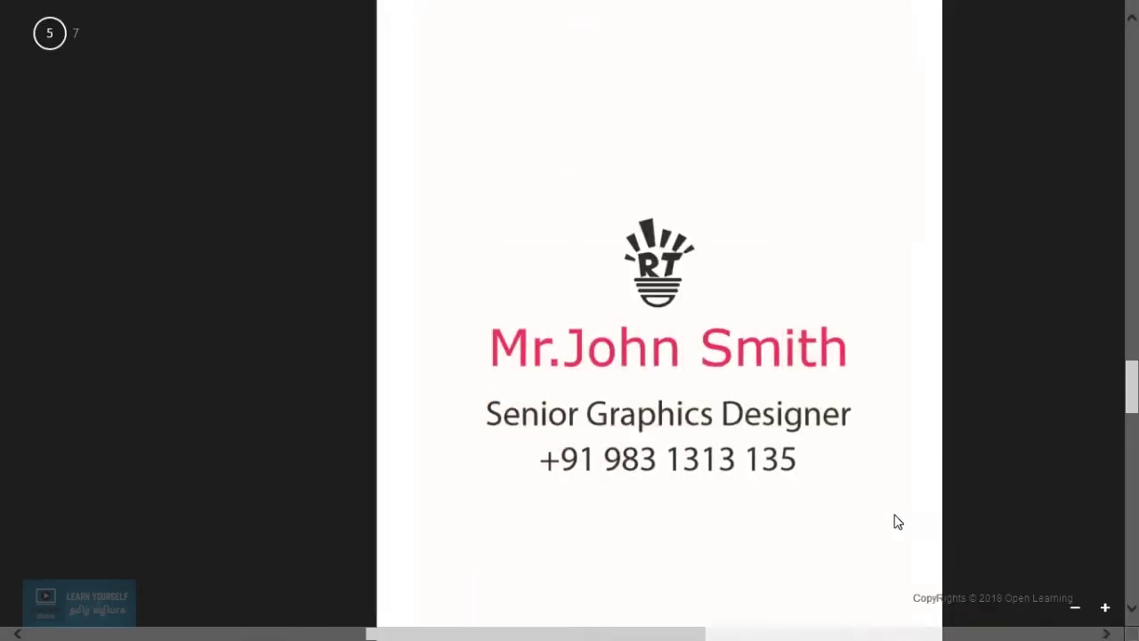
scroll(898, 523, down, 5)
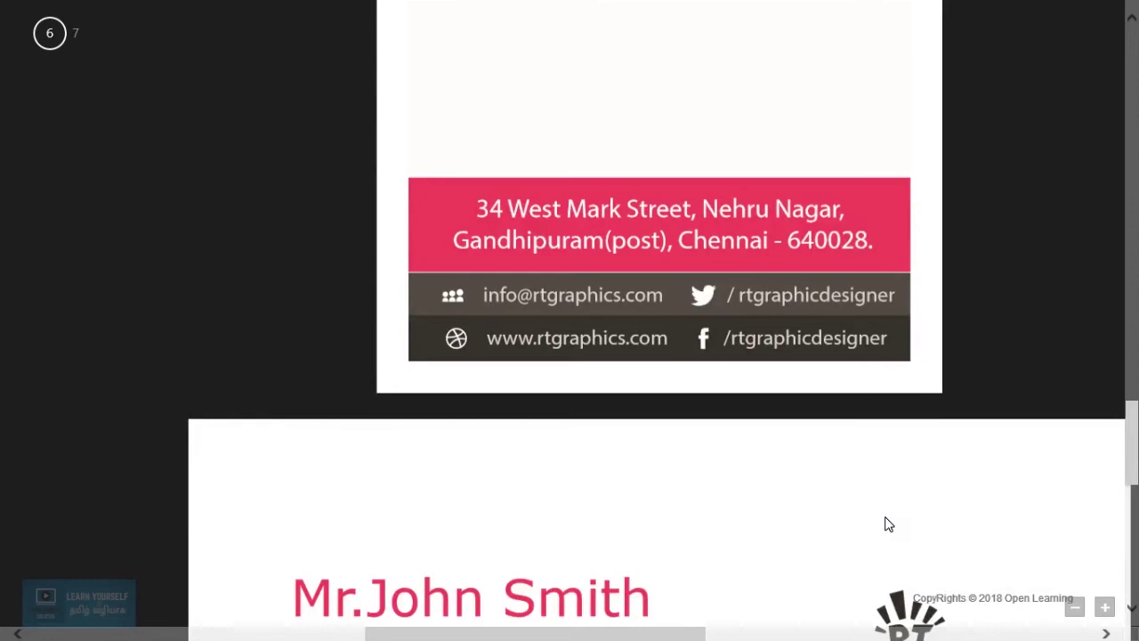
scroll(885, 524, down, 3)
scroll(885, 524, down, 2)
scroll(881, 498, down, 3)
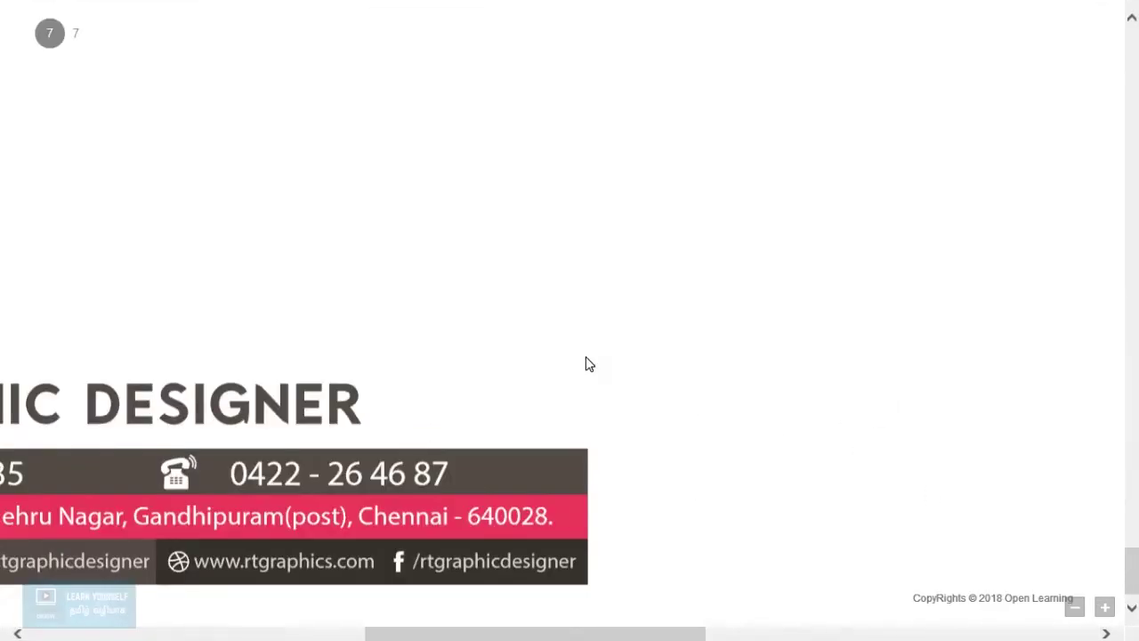
scroll(816, 392, left, 5)
scroll(1023, 326, left, 5)
scroll(1067, 324, left, 3)
scroll(1103, 285, down, 1)
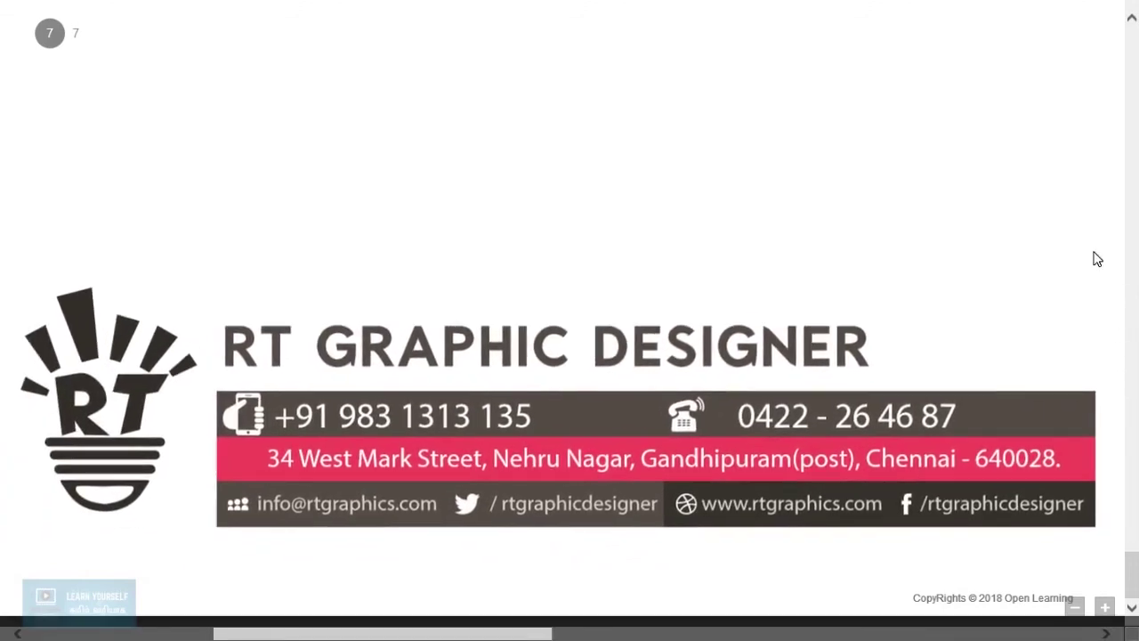
scroll(1095, 294, up, 2)
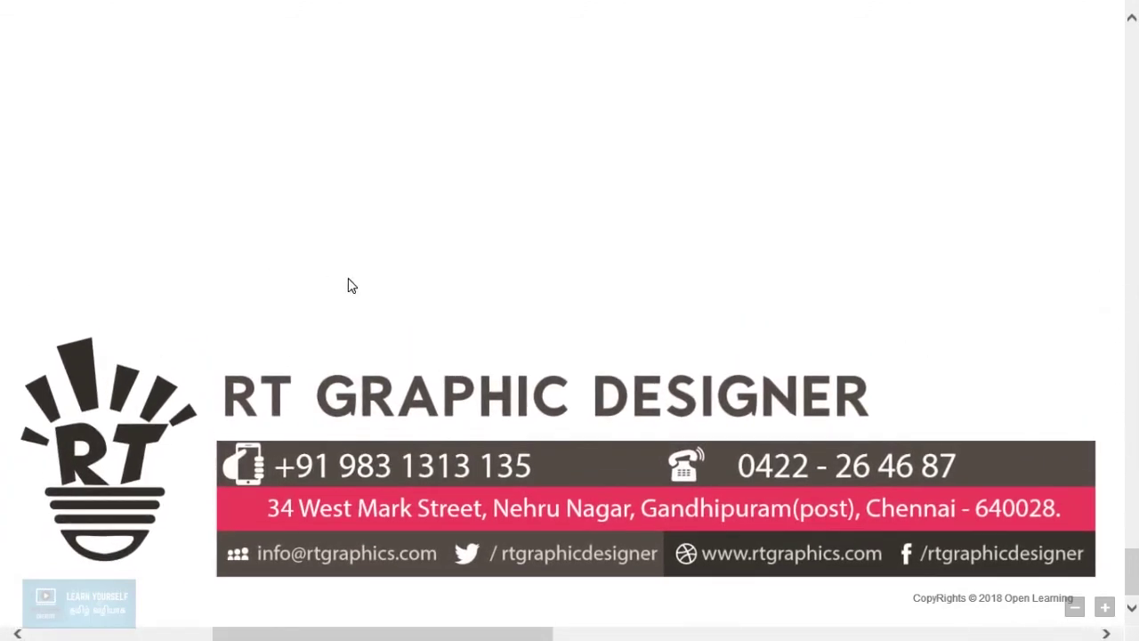
click(1123, 10)
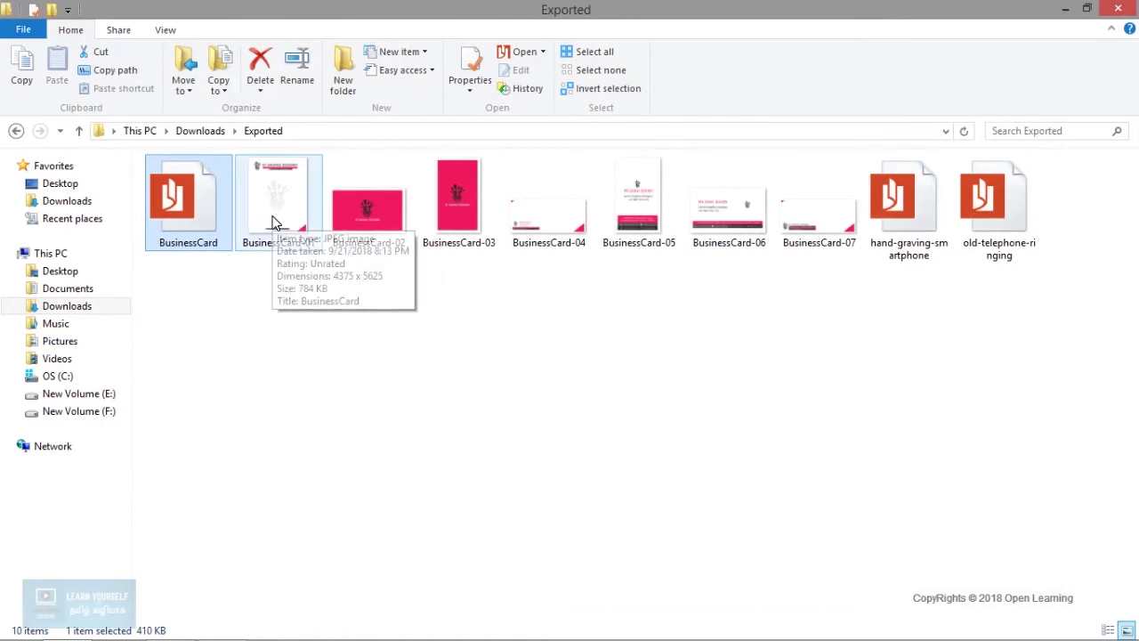
- Open BusinessCard-07.jpg in Photo Viewer, zoom in to inspect it, then close it
click(820, 229)
double_click(821, 229)
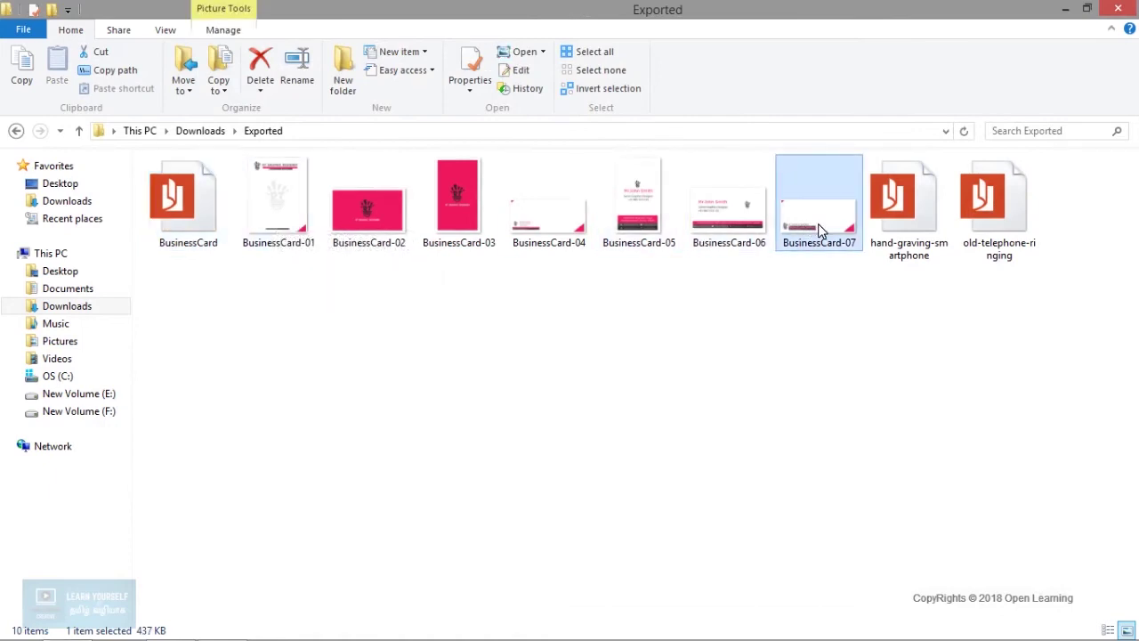
scroll(354, 455, up, 3)
scroll(364, 440, up, 2)
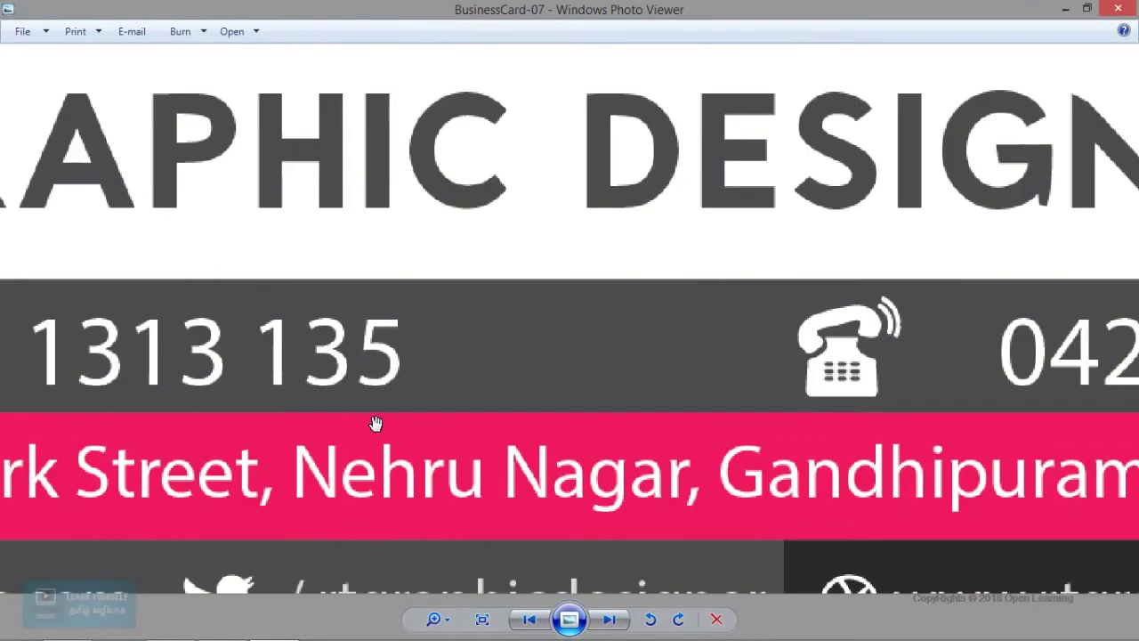
scroll(376, 425, up, 2)
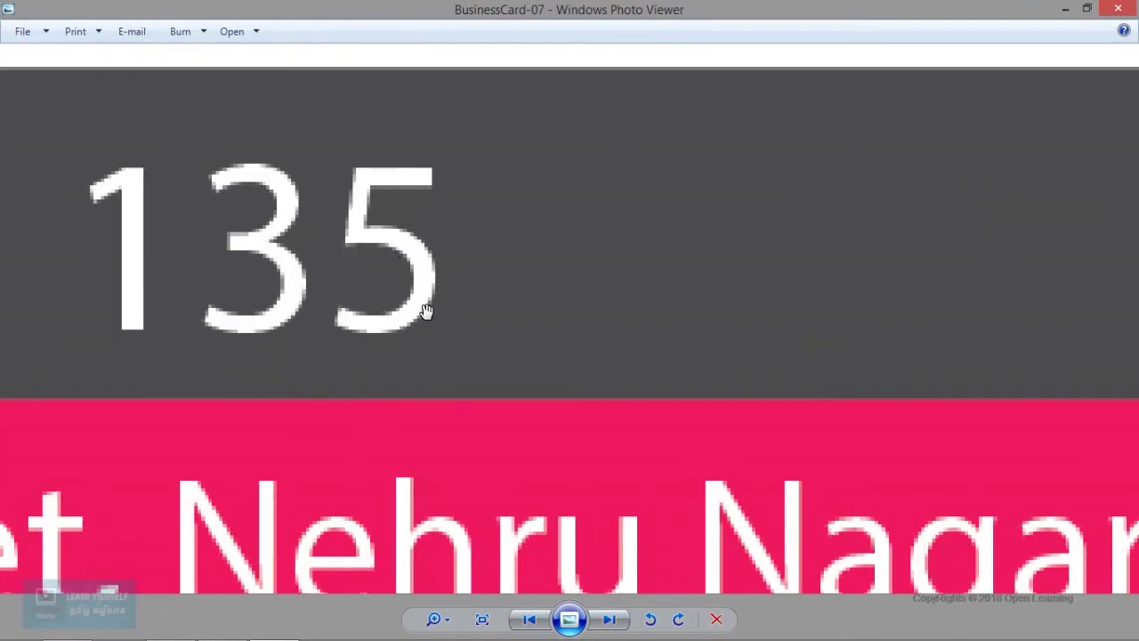
click(1118, 8)
- Reopen the BusinessCard PDF, magnify the letterhead banner, then close it
double_click(203, 188)
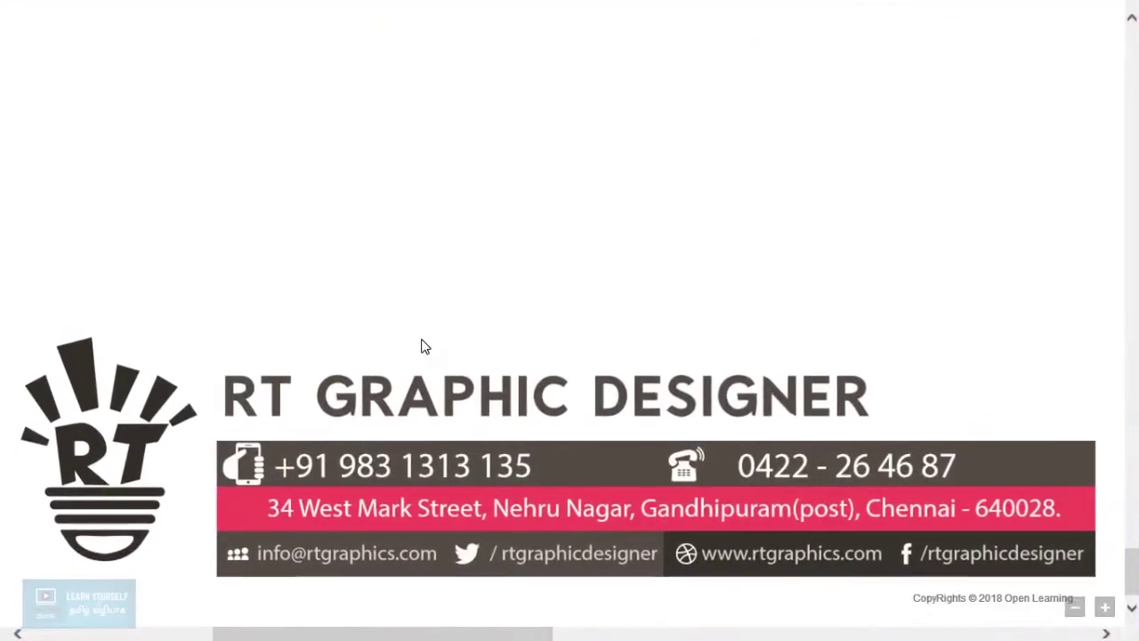
click(1104, 607)
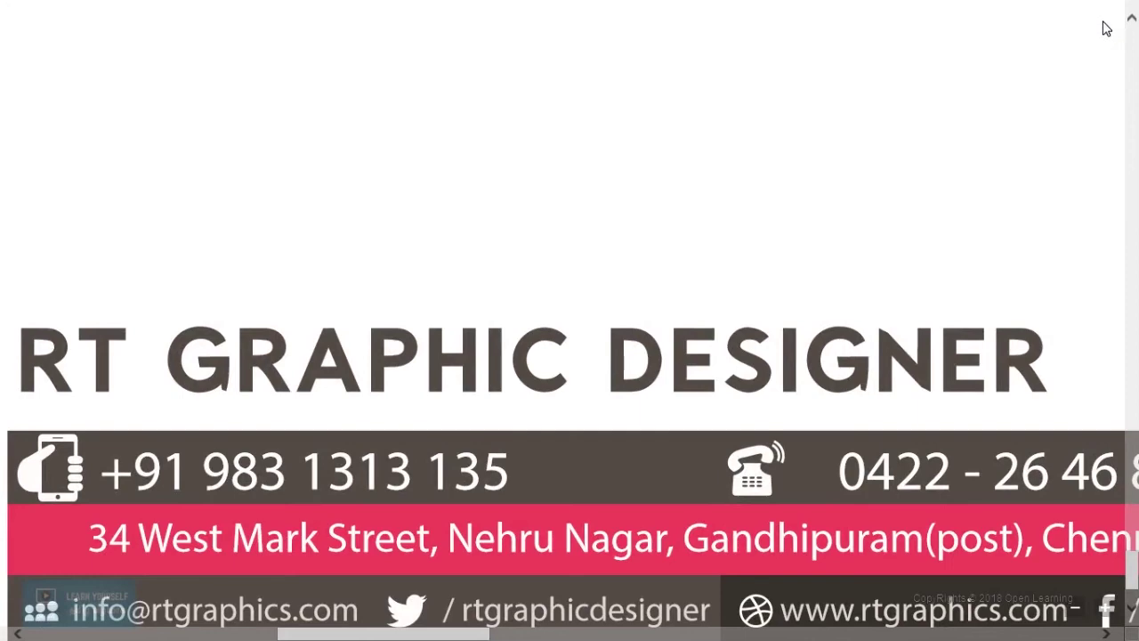
mouse_move(1103, 7)
click(1129, 9)
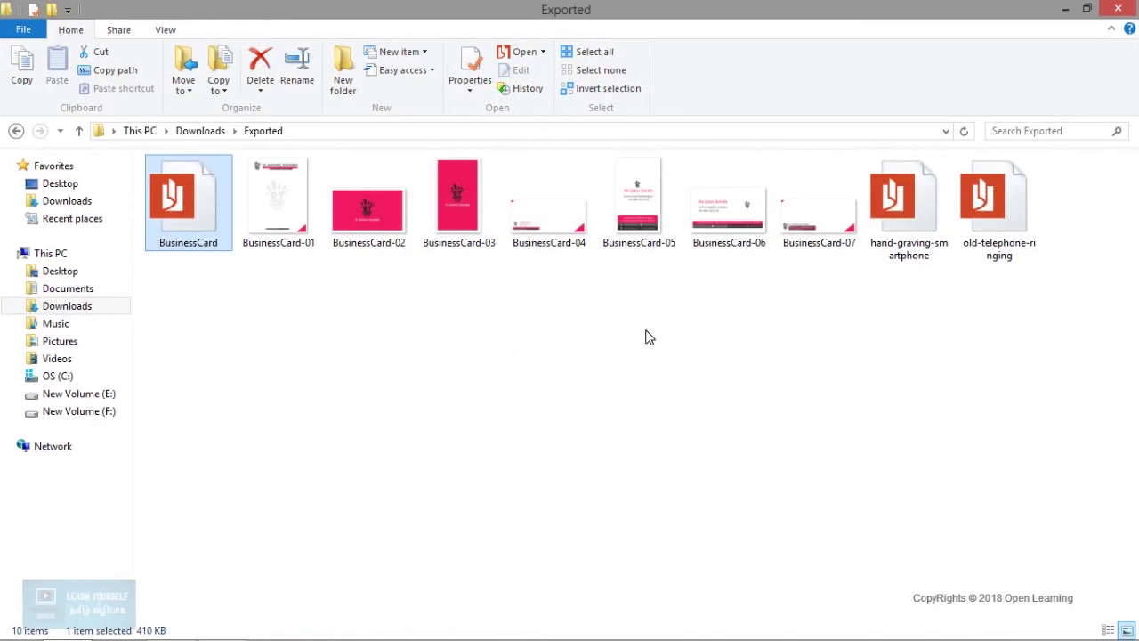
mouse_move(817, 289)
mouse_down()
mouse_move(602, 228)
mouse_move(299, 205)
mouse_up()
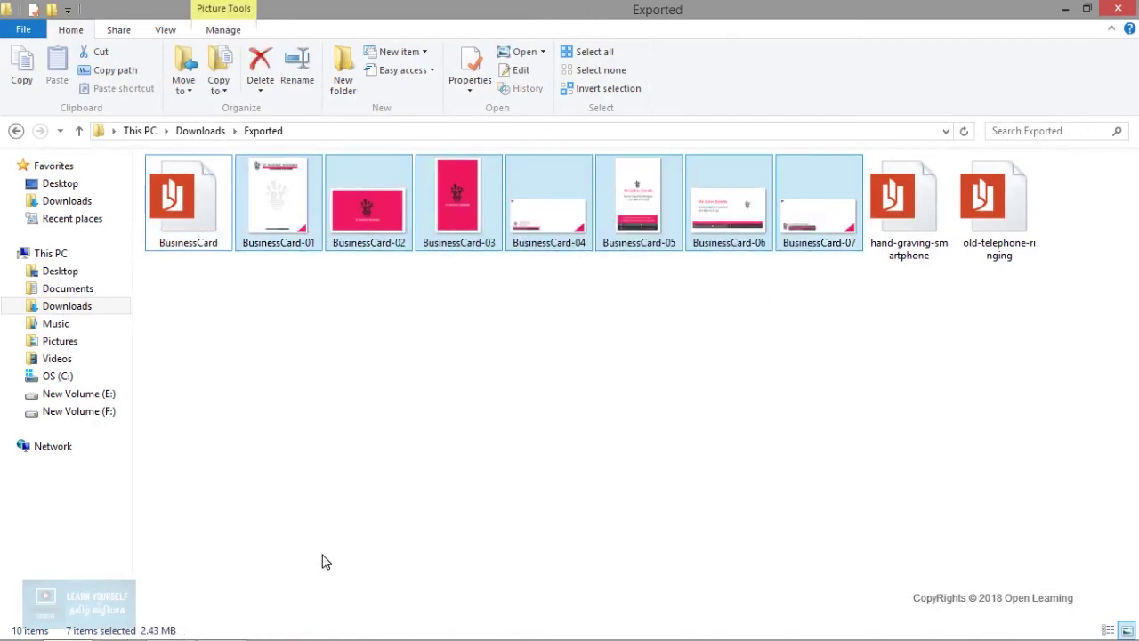
click(422, 391)
click(213, 242)
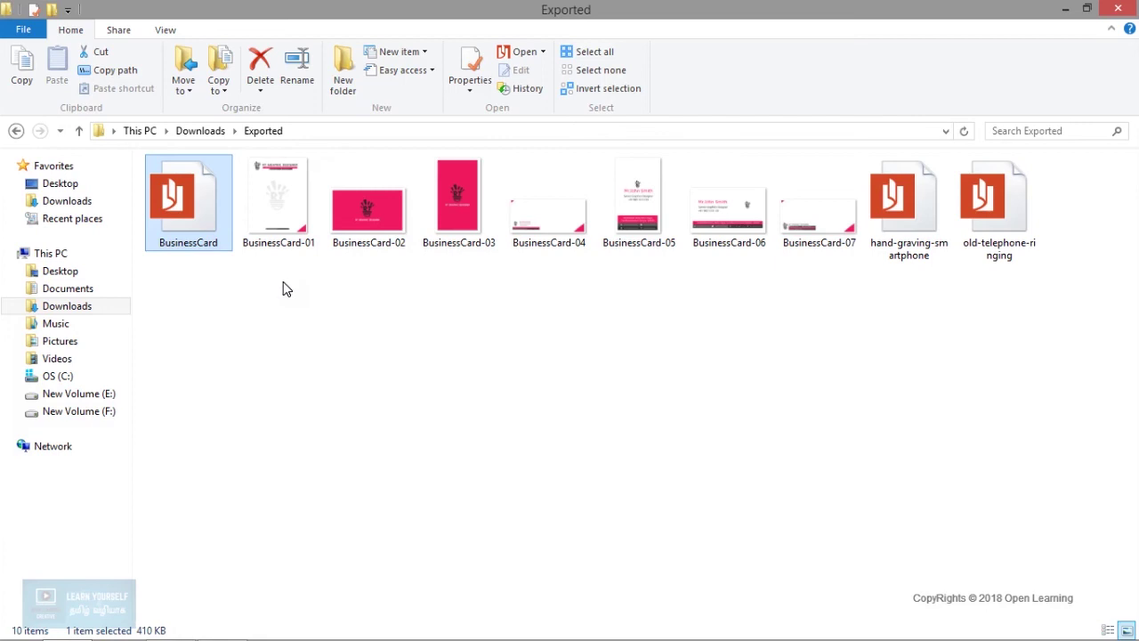
click(299, 222)
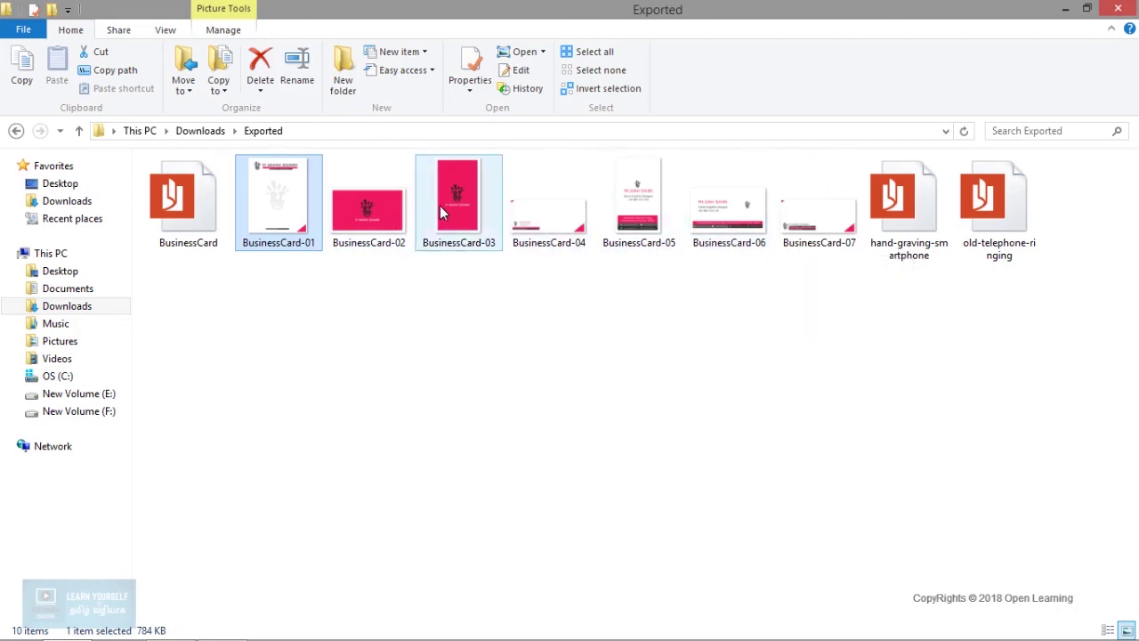
double_click(372, 215)
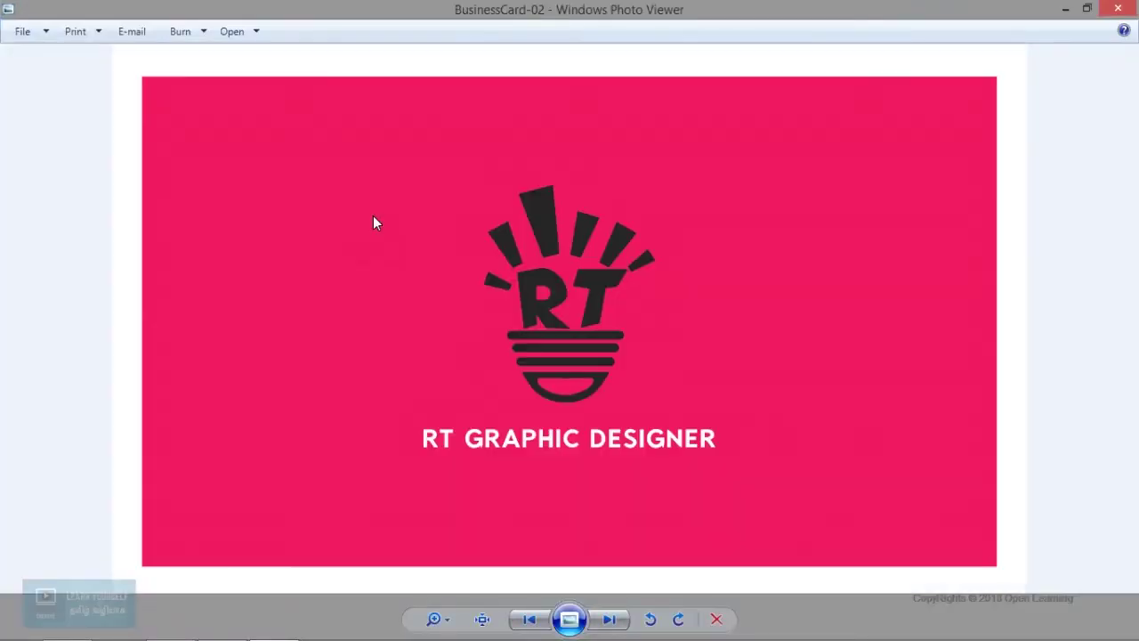